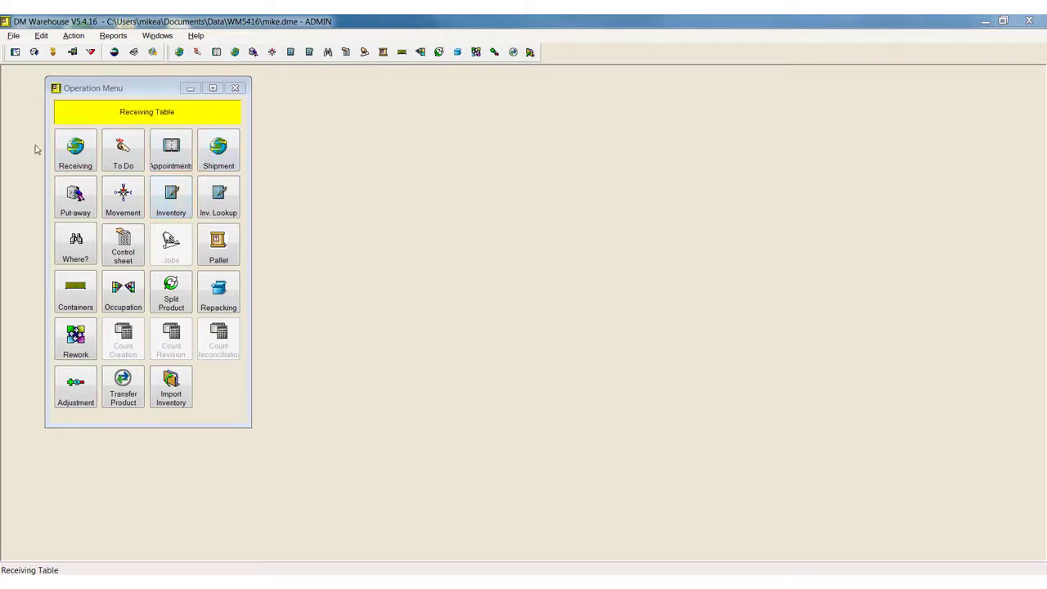
Create a new receipt from the receiving list for the customer ANCIENT FOREST
left_click(78, 155)
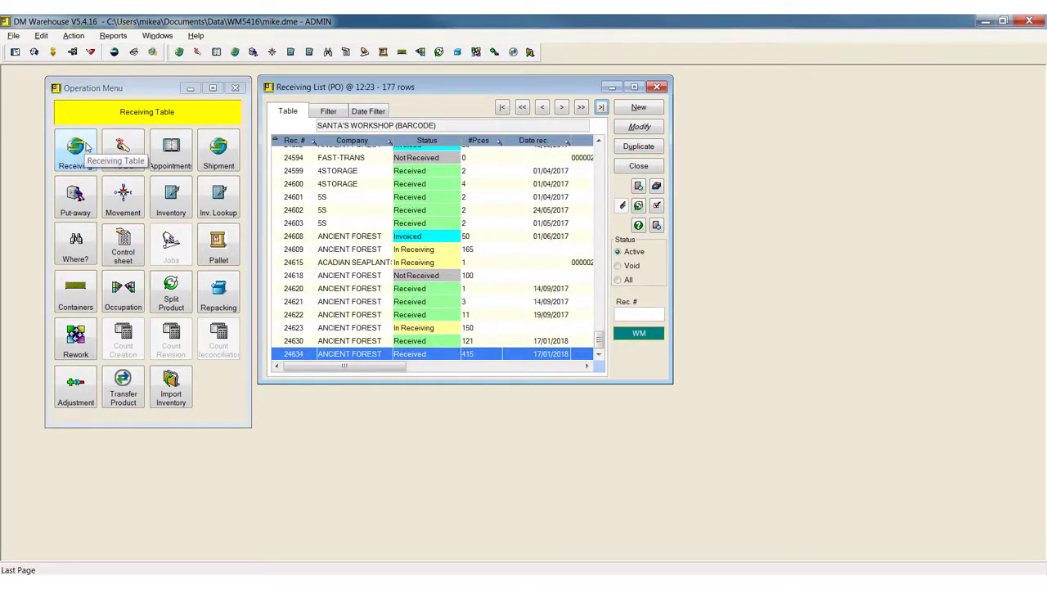
left_click(439, 198)
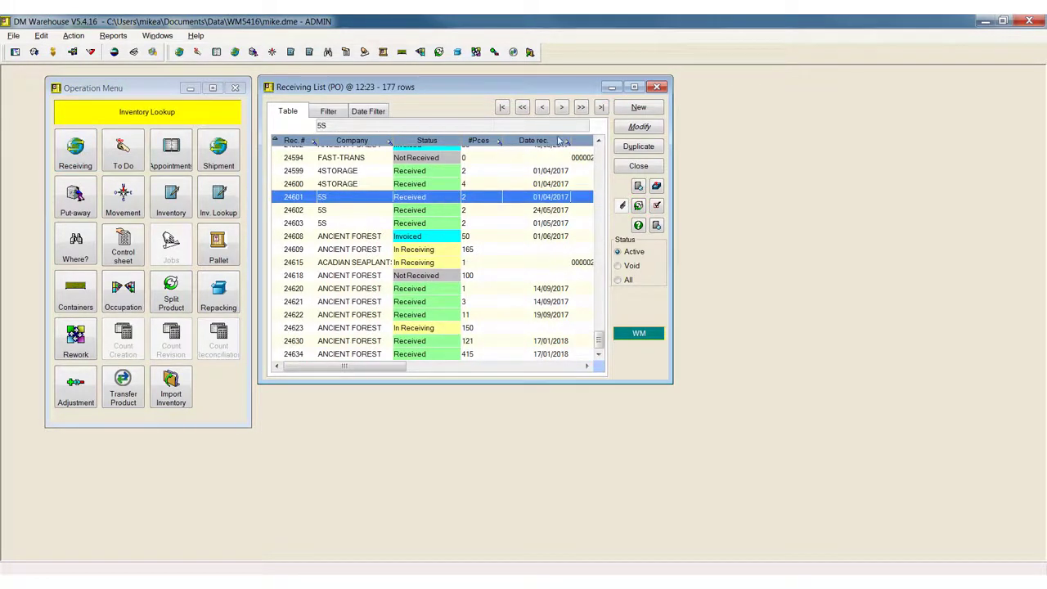
left_click(639, 109)
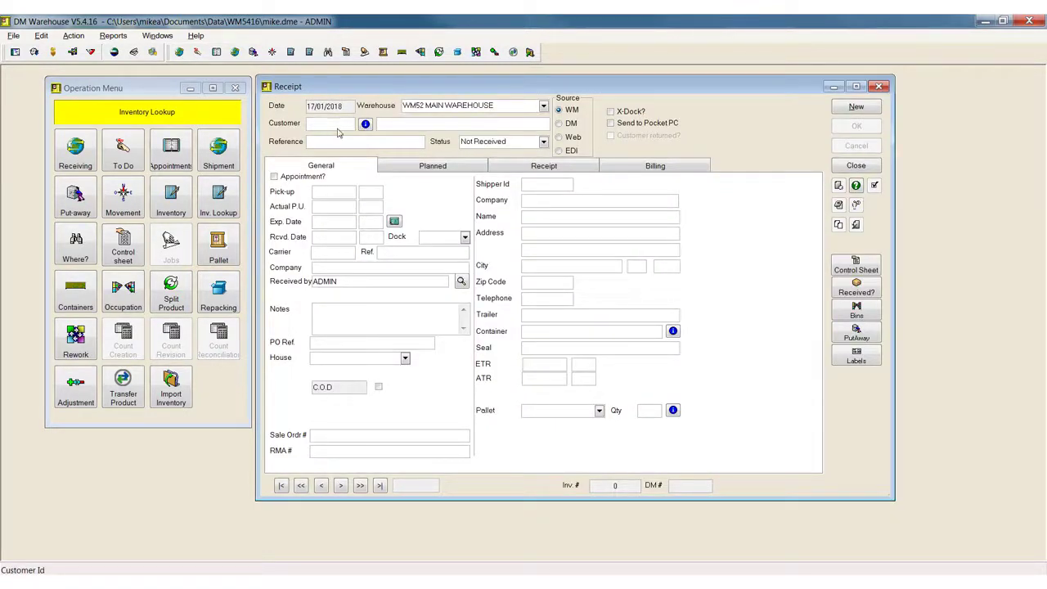
type("1")
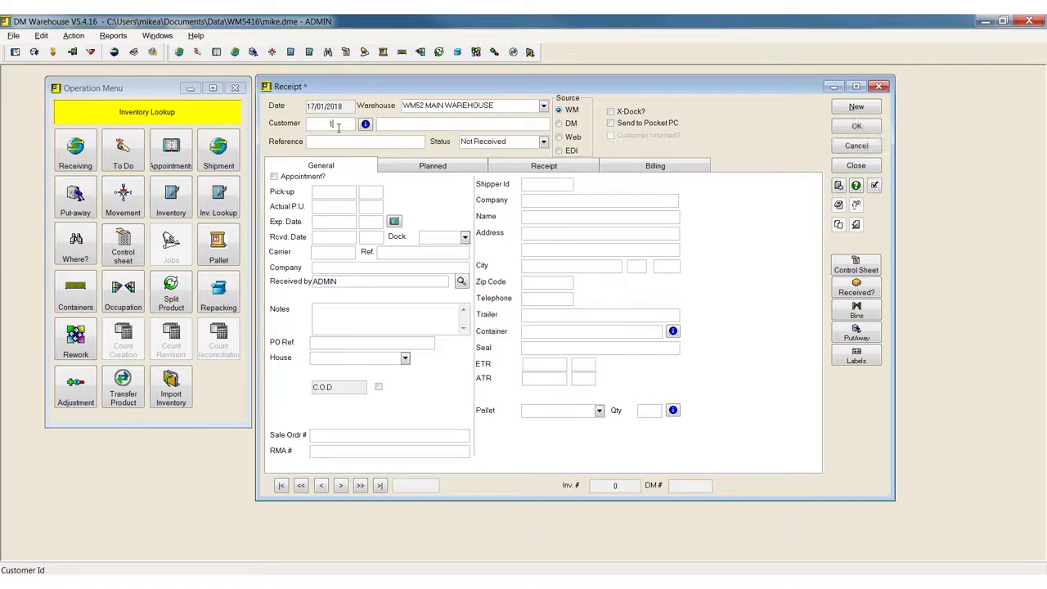
key("Tab")
left_click(331, 189)
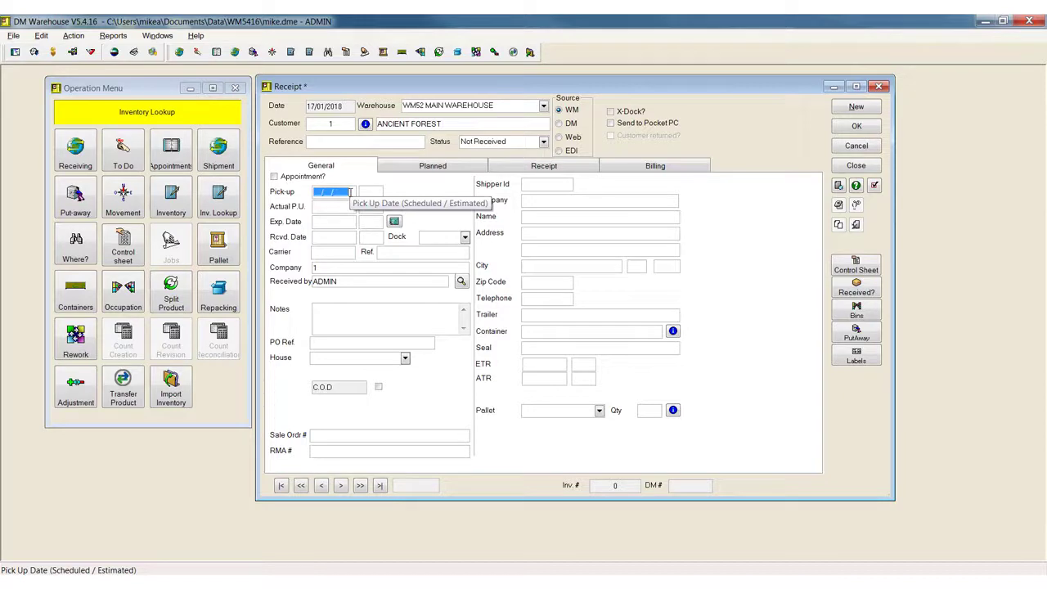
left_click(341, 254)
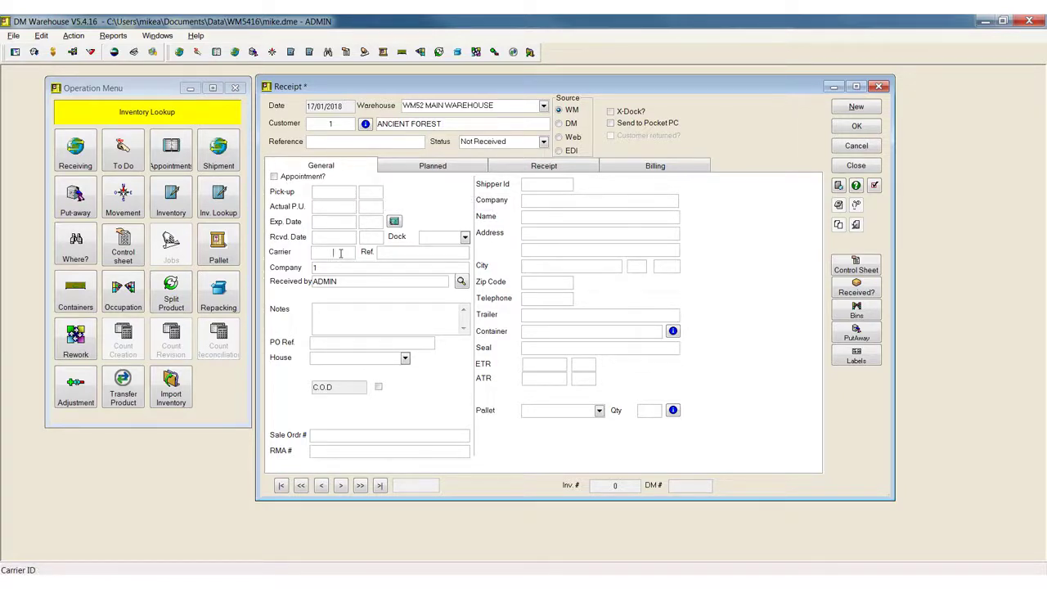
left_click(543, 197)
left_click(457, 165)
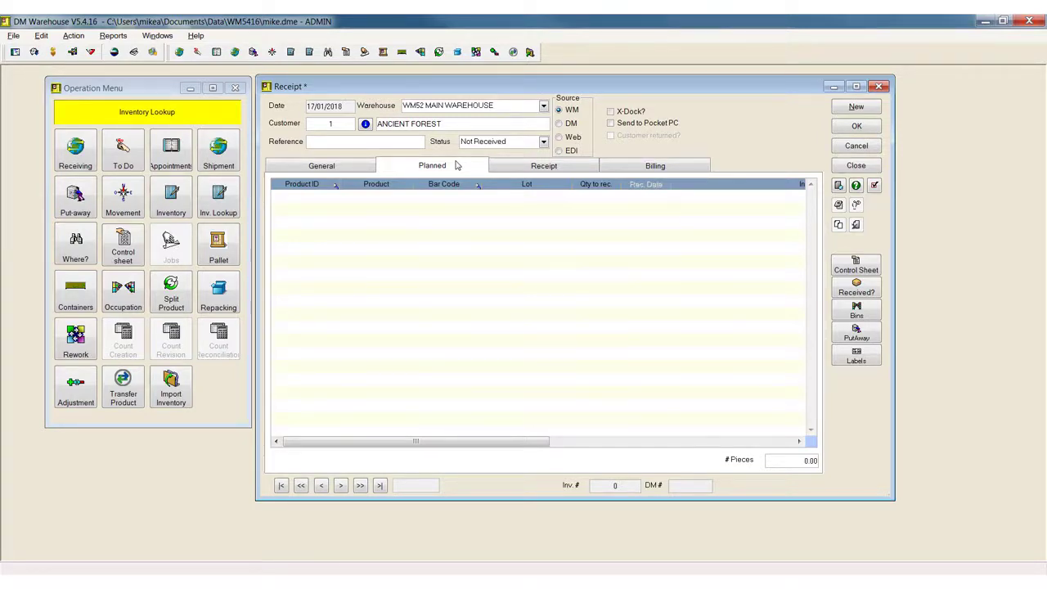
Add the product CRATE (T-2009) to the receipt lines by selecting it from the product table
left_click(529, 171)
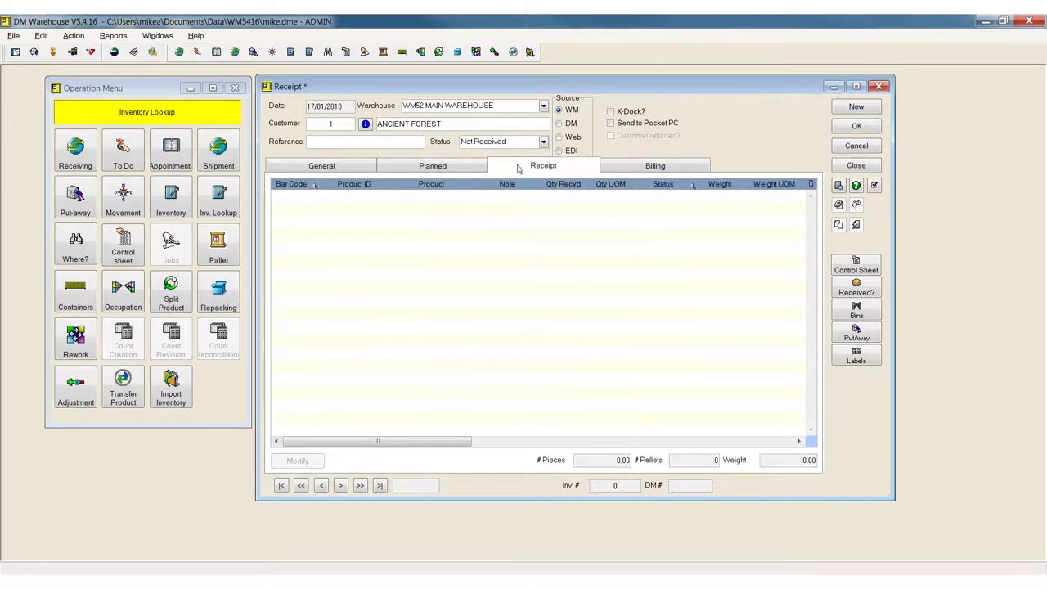
right_click(471, 206)
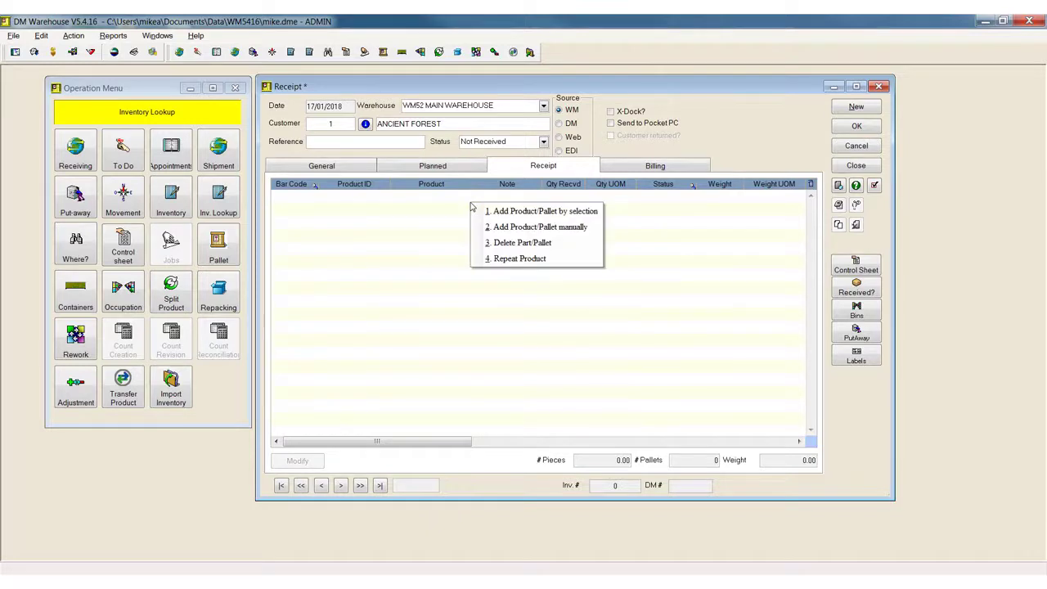
left_click(526, 211)
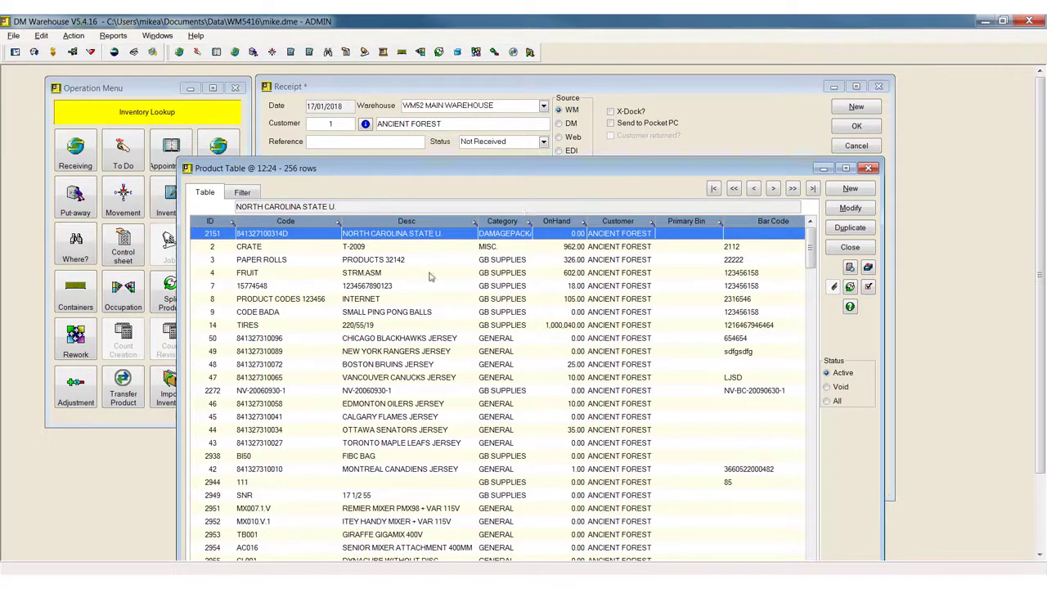
double_click(373, 246)
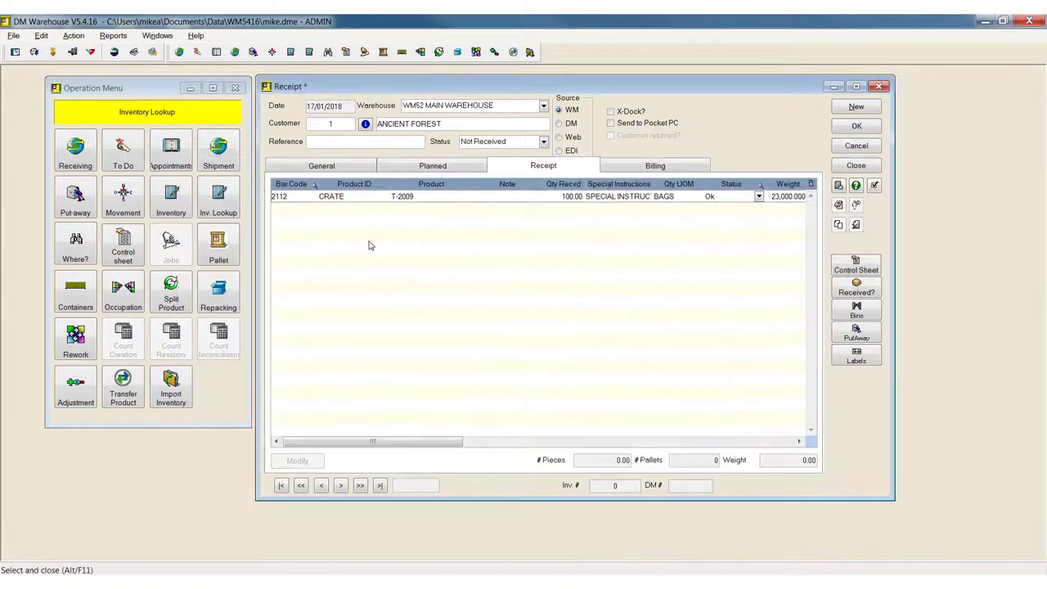
Repeat the CRATE line on the receipt with a pallet quantity of 3
right_click(444, 200)
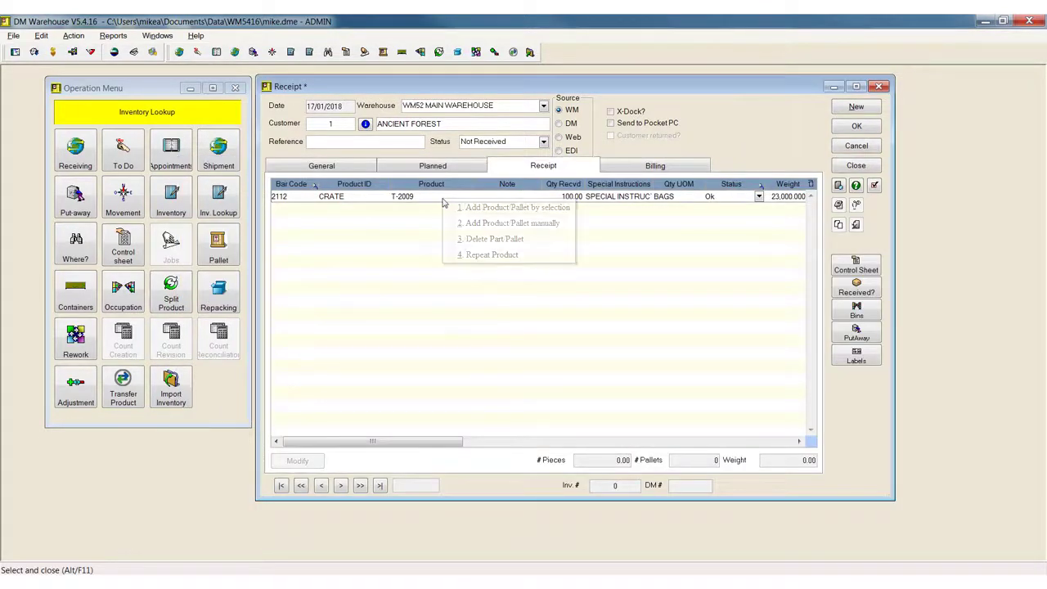
left_click(480, 255)
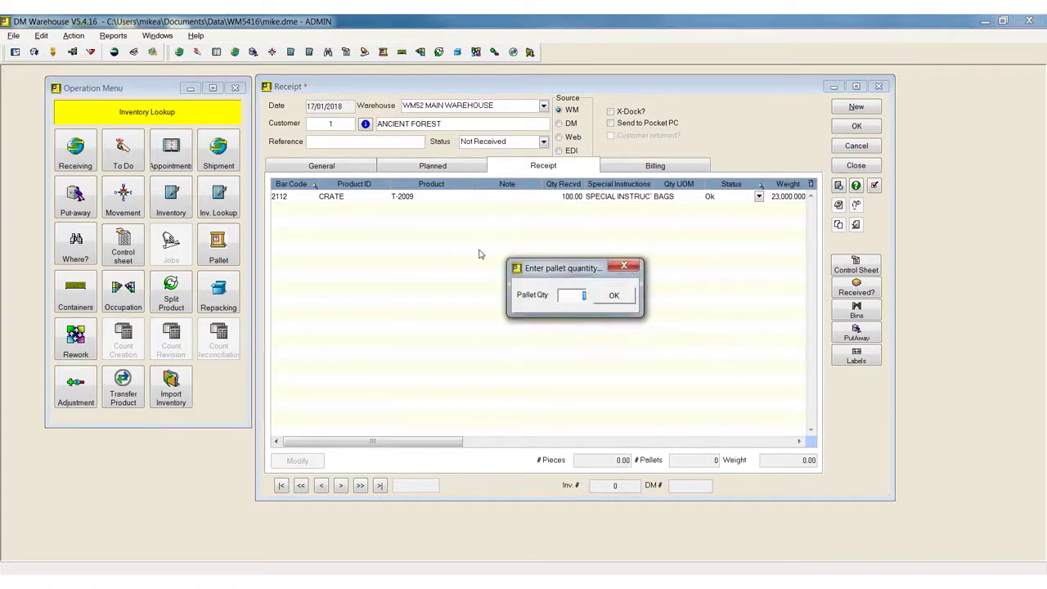
type("3")
left_click(615, 296)
Add the product PAPER ROLLS (PRODUCTS 32142) to the receipt by selecting it from the product table
left_click(409, 237)
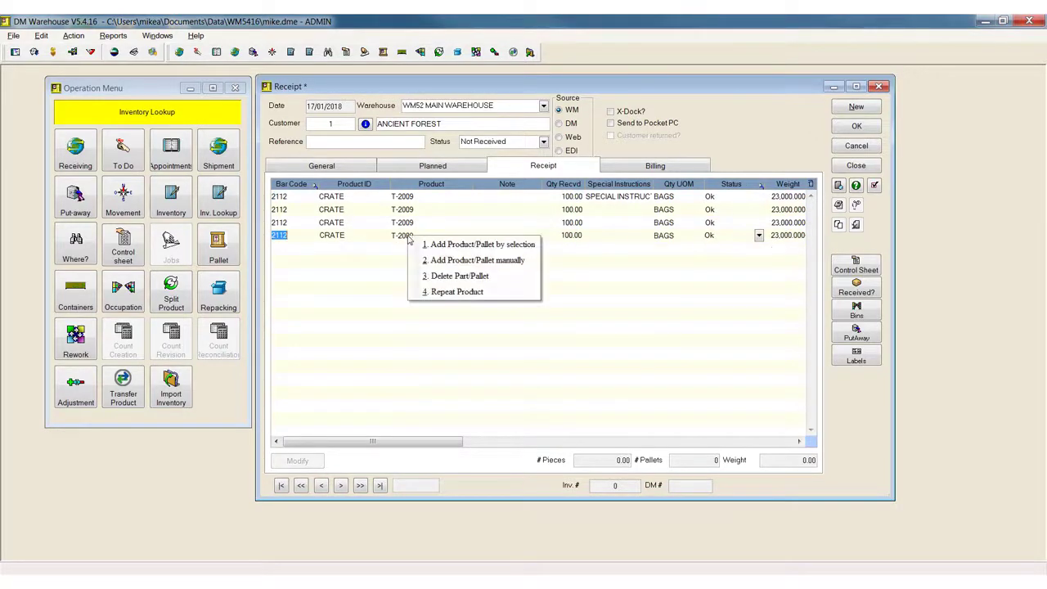
right_click(409, 236)
left_click(433, 244)
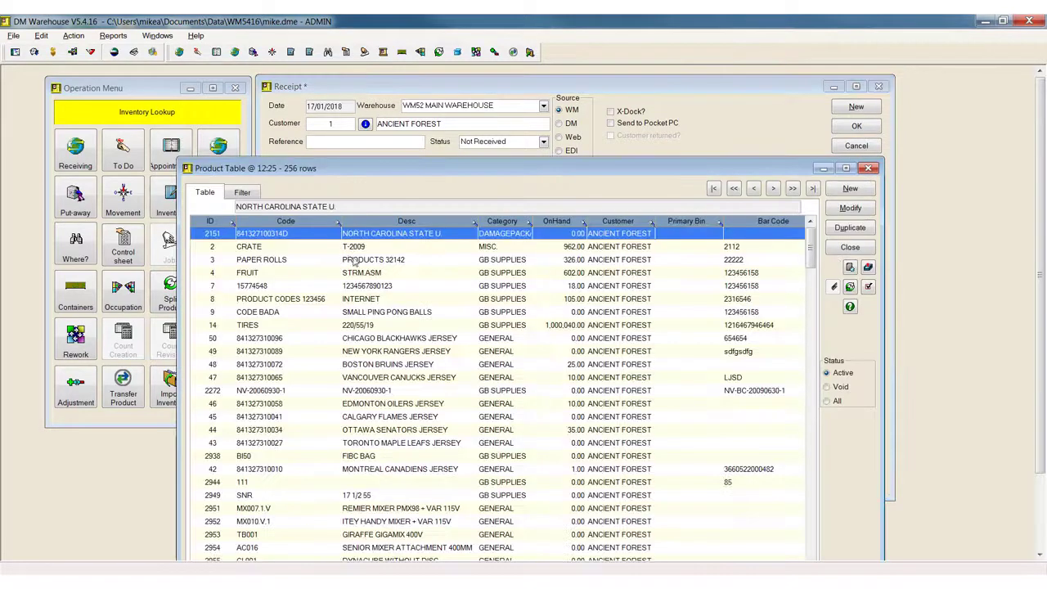
double_click(360, 263)
left_click(443, 250)
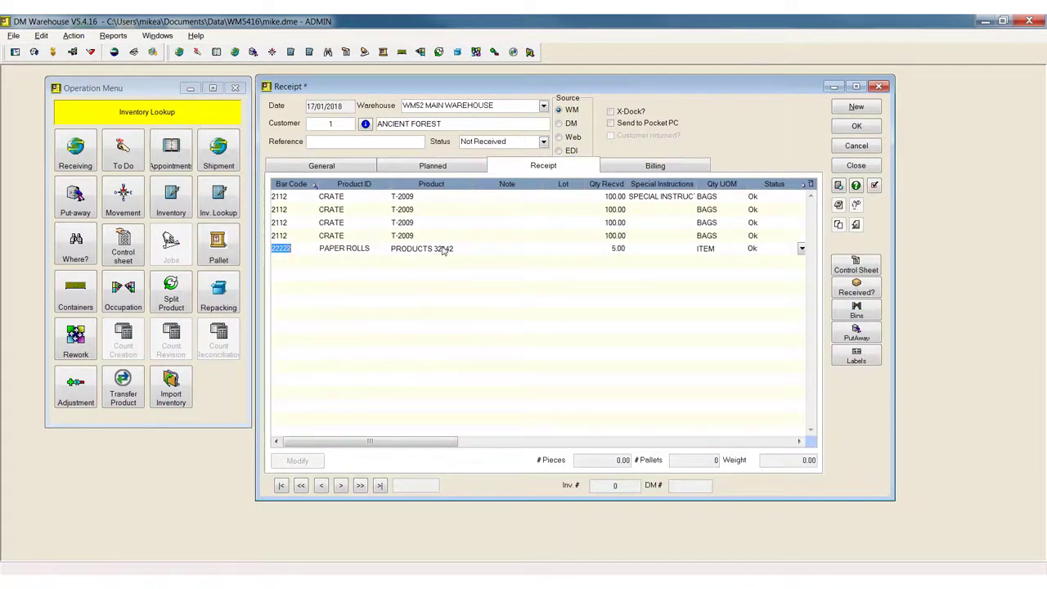
right_click(443, 249)
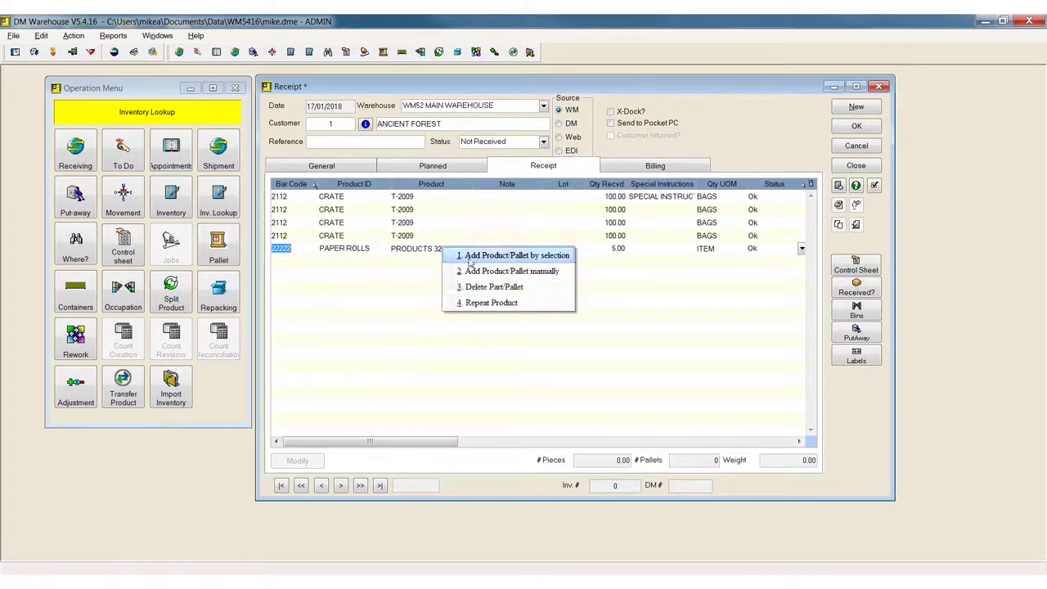
left_click(409, 248)
Enter lot 1 on all four CRATE lines and the PAPER ROLLS line
left_click(559, 197)
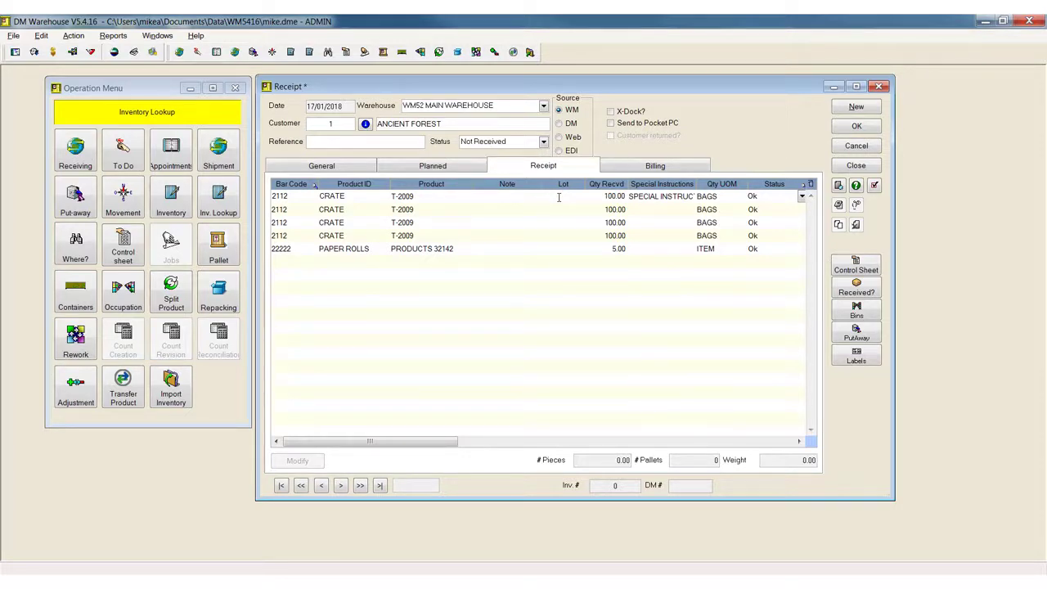
type("1")
left_click(553, 210)
type("1")
left_click(553, 223)
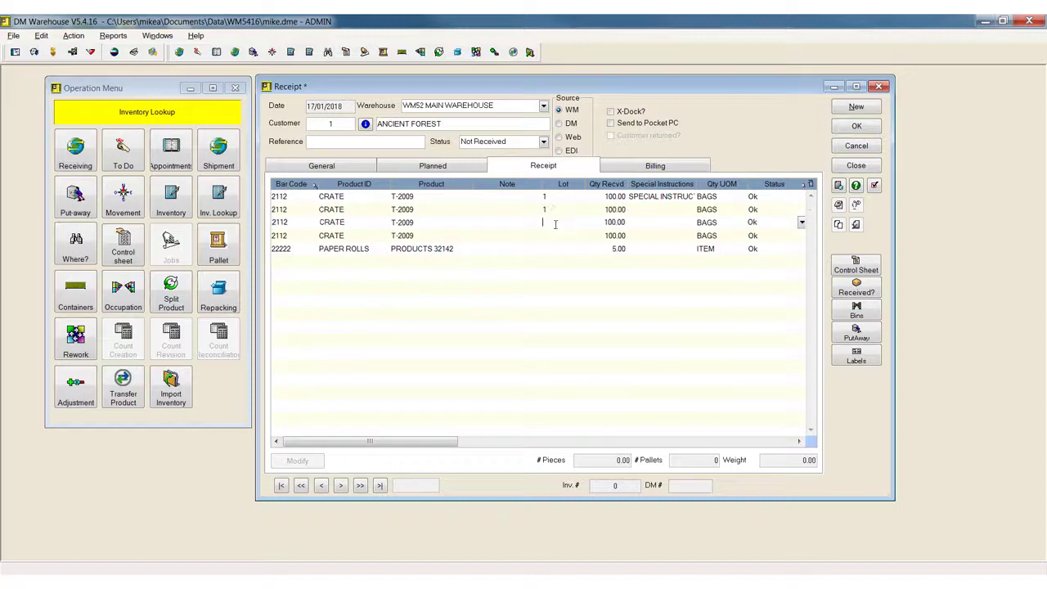
type("1")
left_click(553, 236)
type("1")
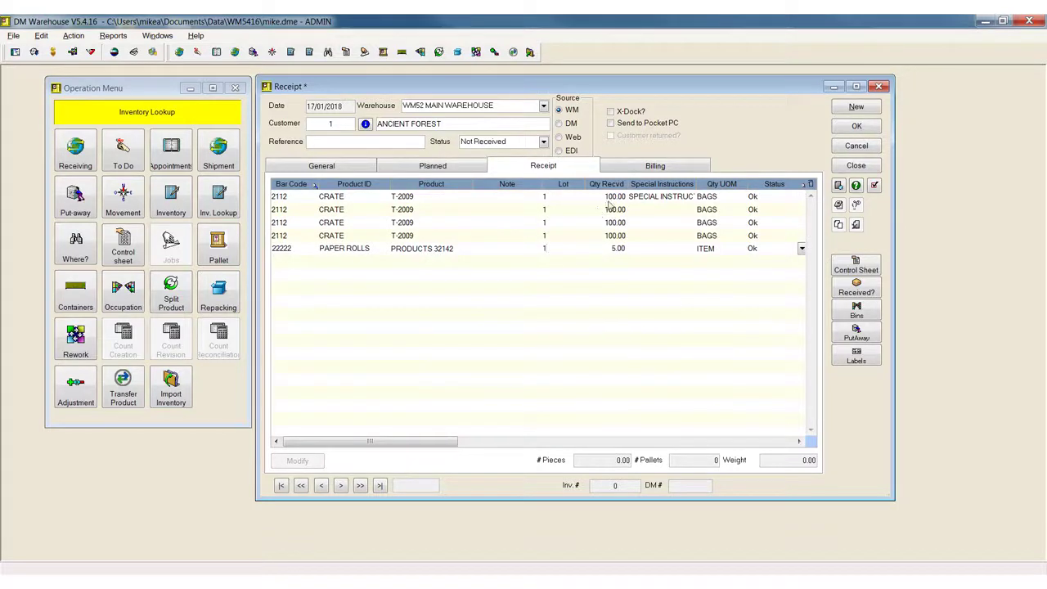
Set the received quantity of the second CRATE line to 120 and save the receipt
left_click(612, 197)
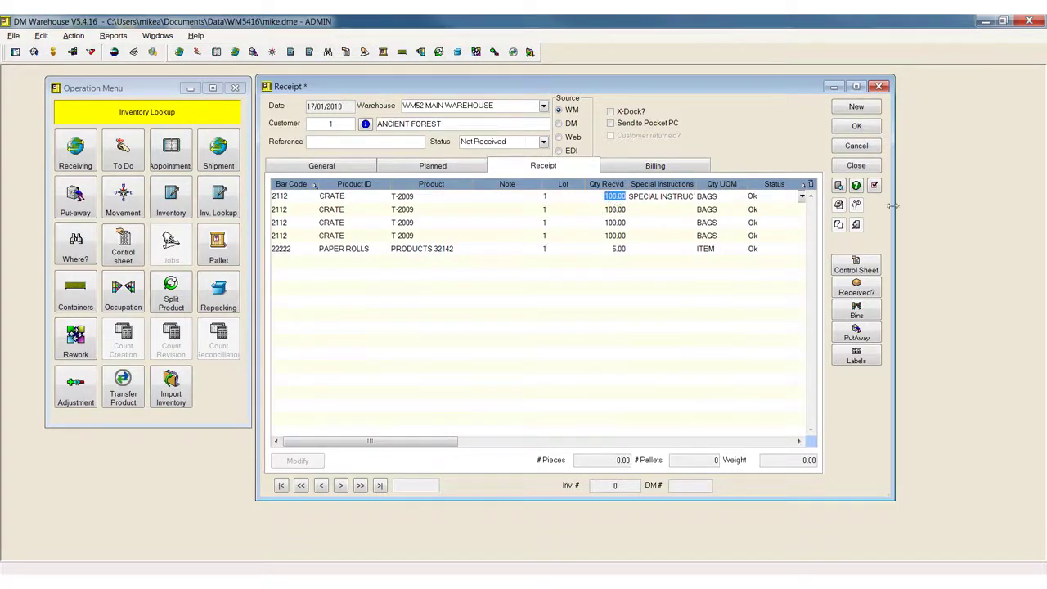
left_click_drag(895, 208, 1012, 209)
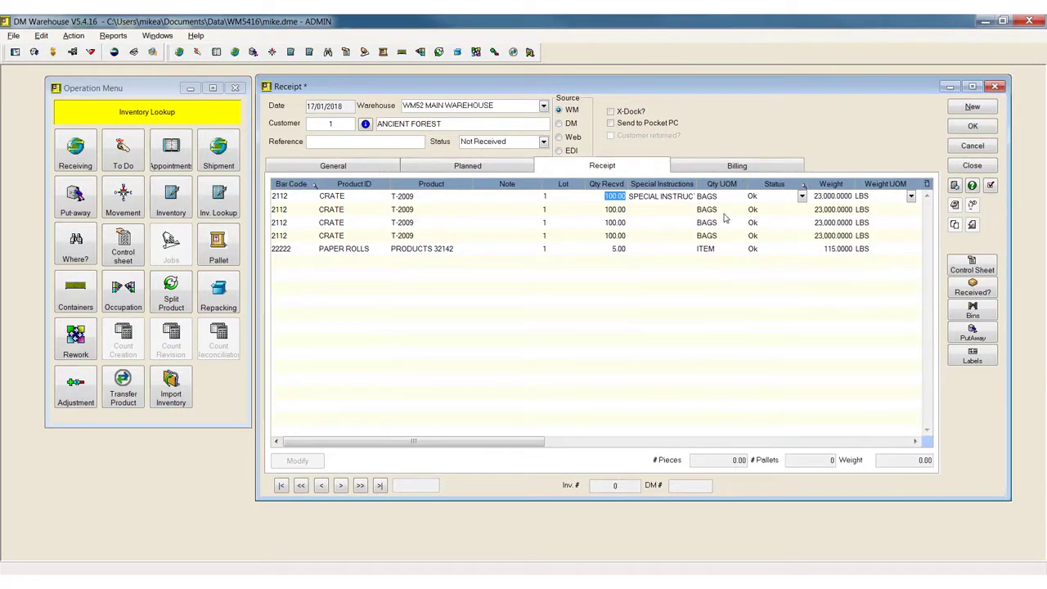
left_click(615, 210)
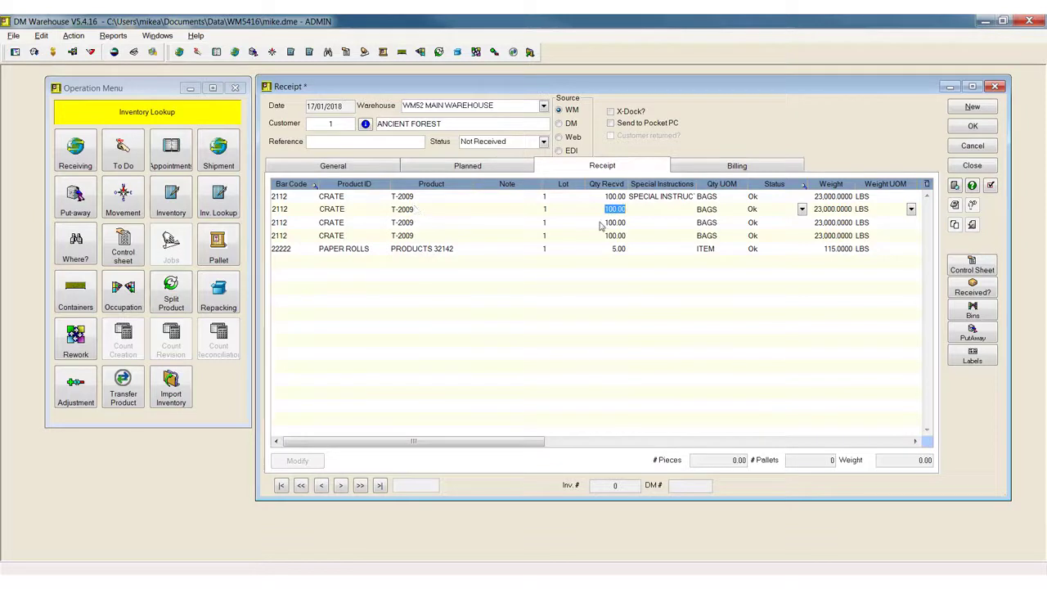
type("120")
key("Tab")
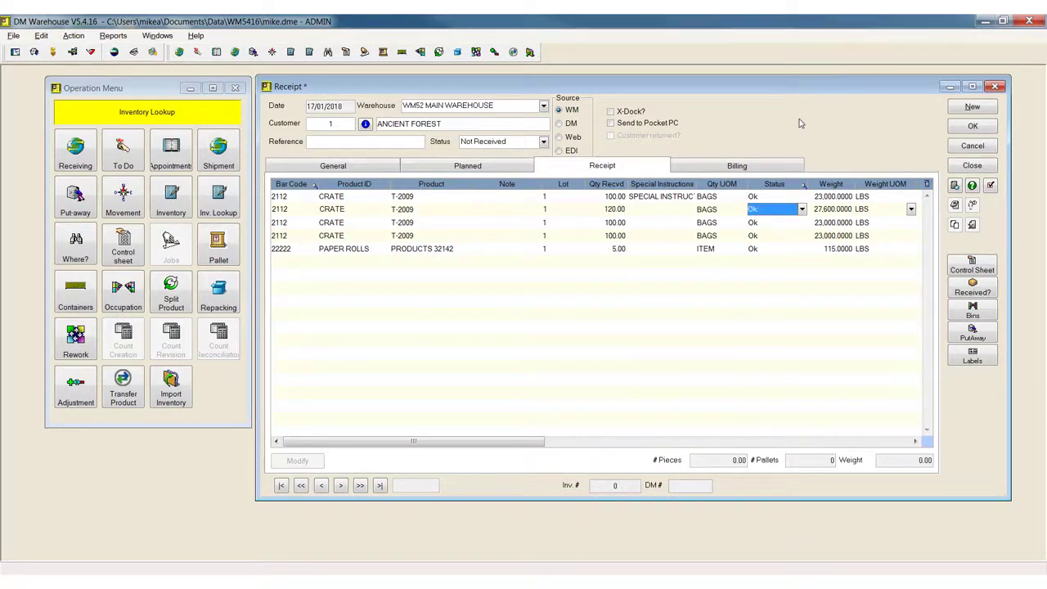
left_click(973, 126)
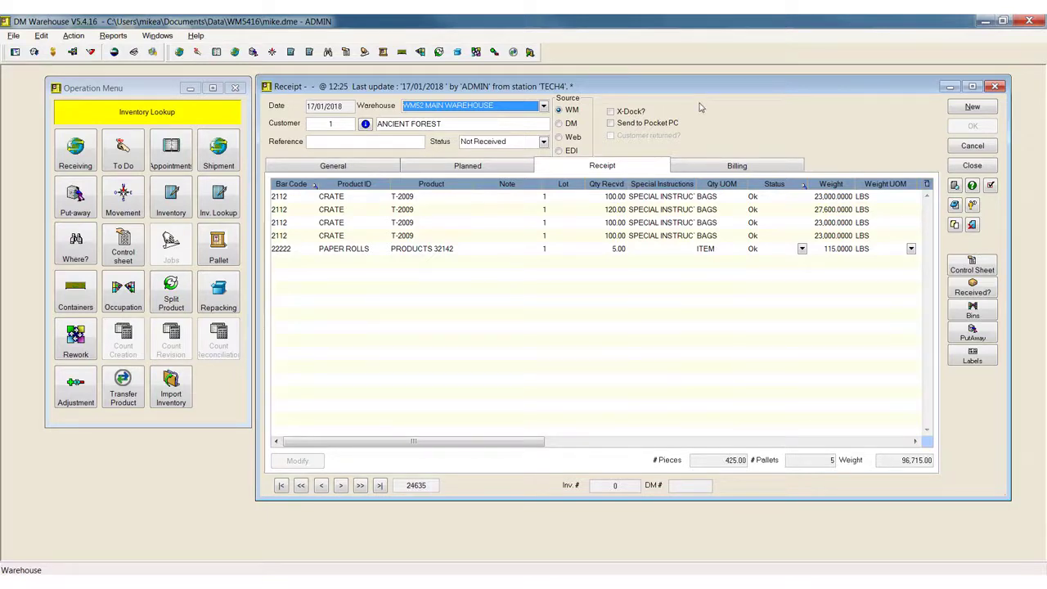
Change the receipt's status to Received and save it
left_click(543, 142)
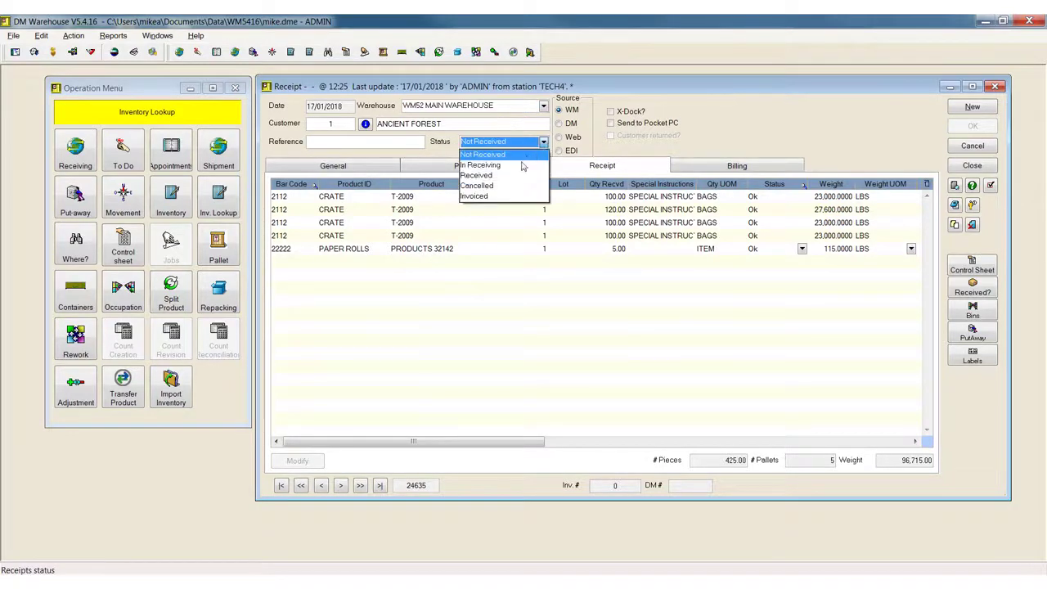
left_click(505, 176)
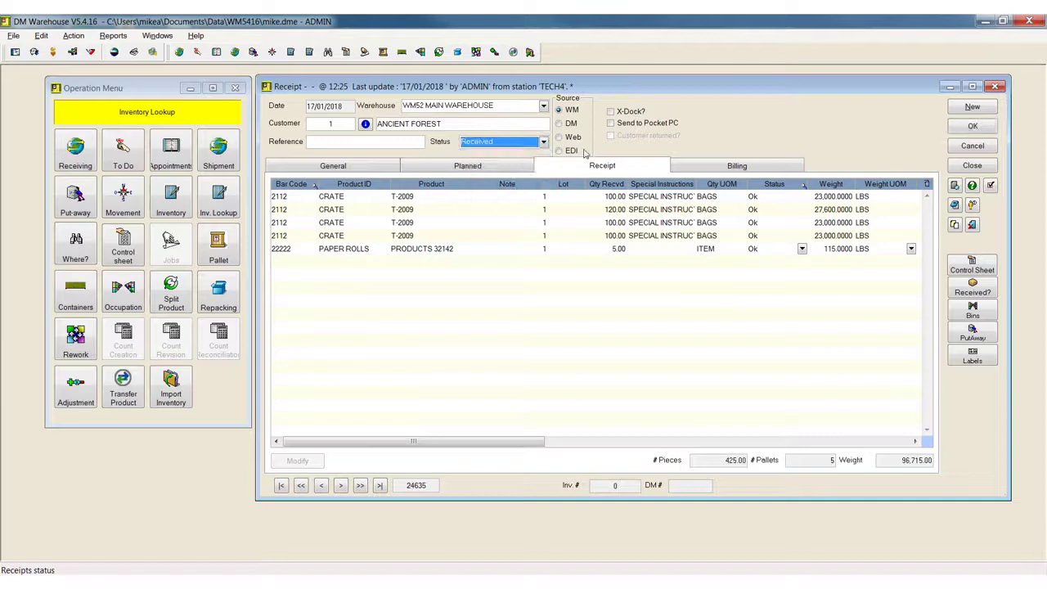
left_click(967, 125)
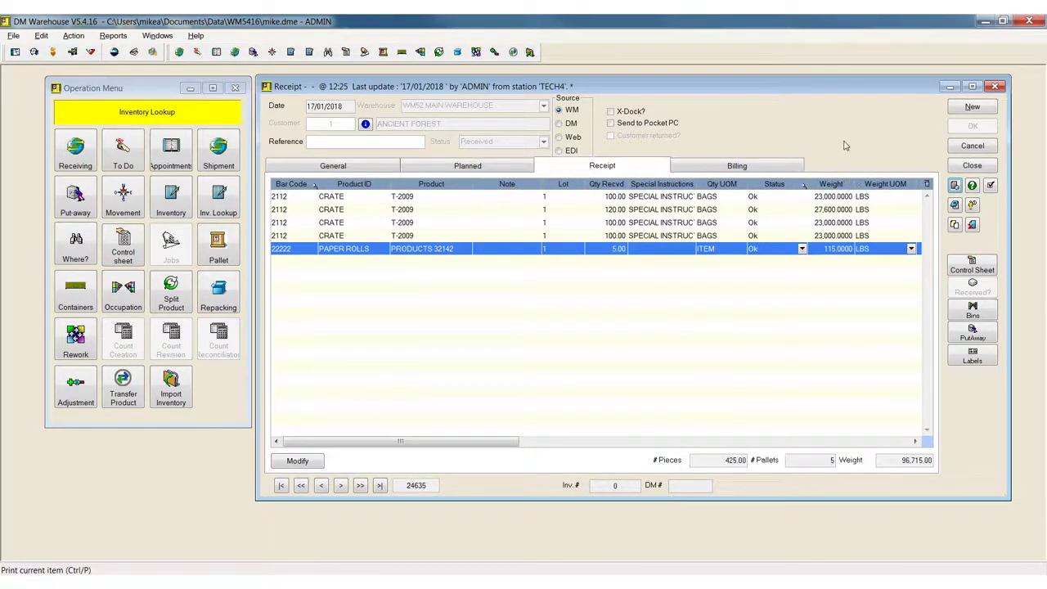
Put away all of the receipt's product lines from the default receiving bin into bin R3221C01
left_click(972, 336)
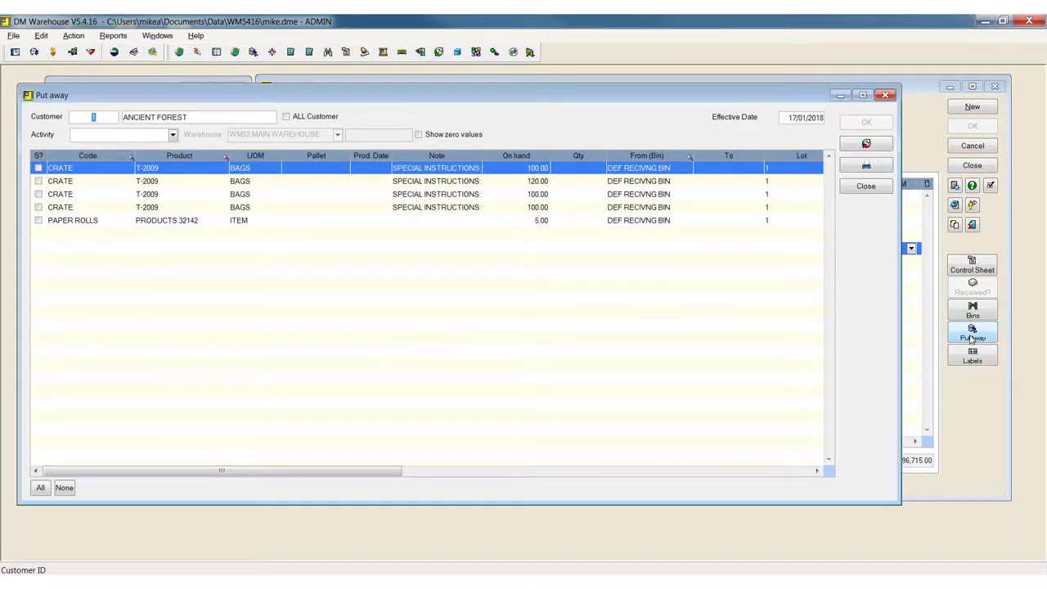
left_click(40, 488)
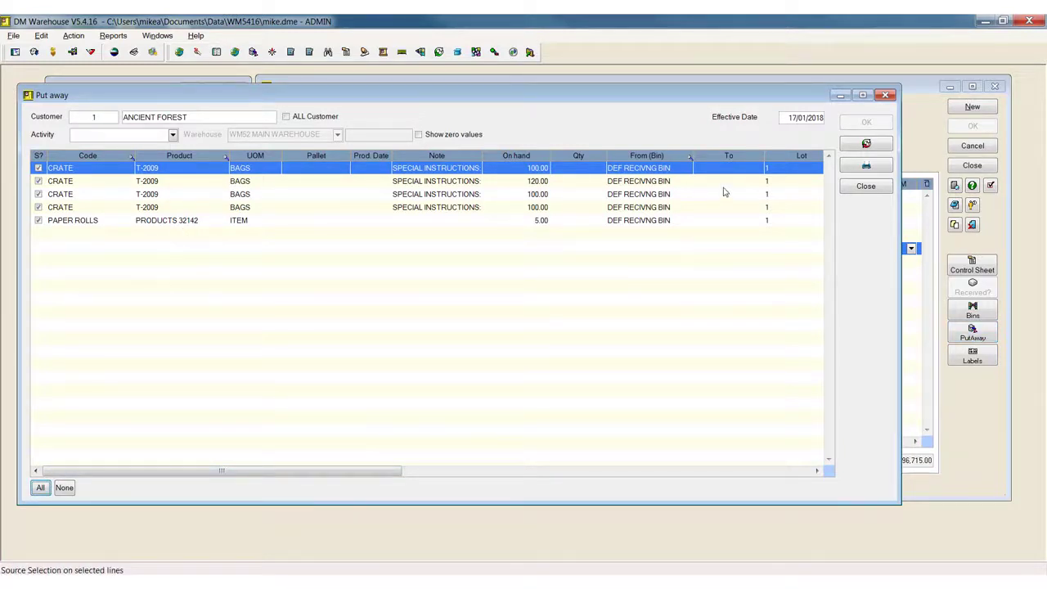
left_click(711, 173)
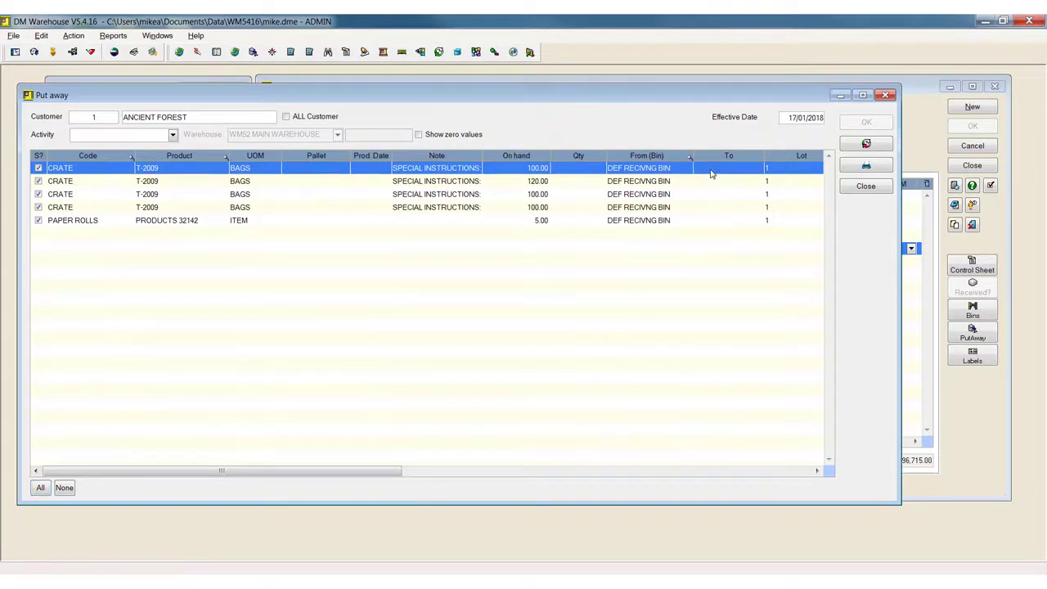
left_click(454, 164)
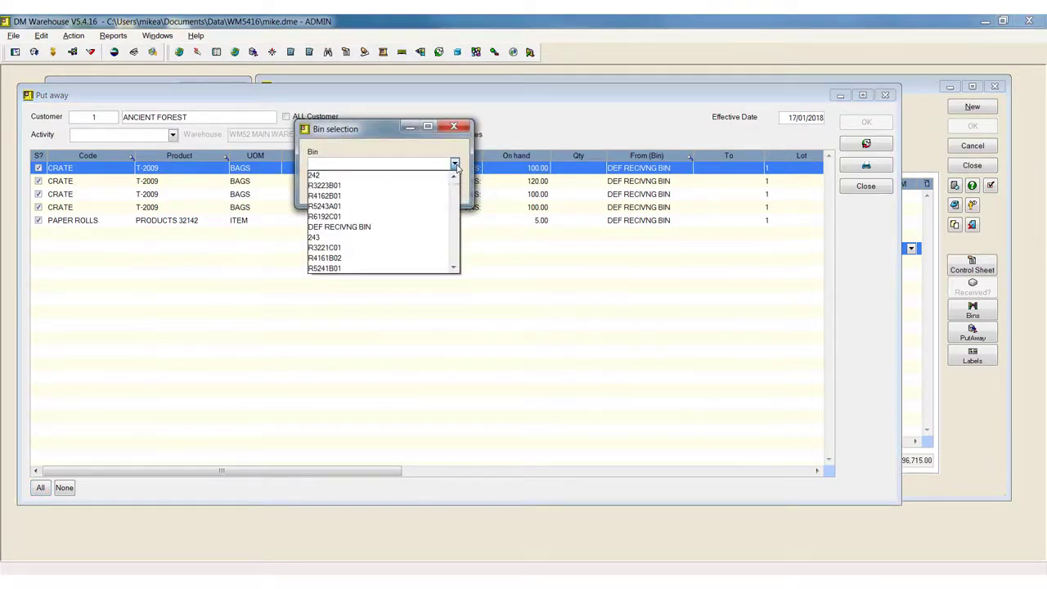
left_click(385, 248)
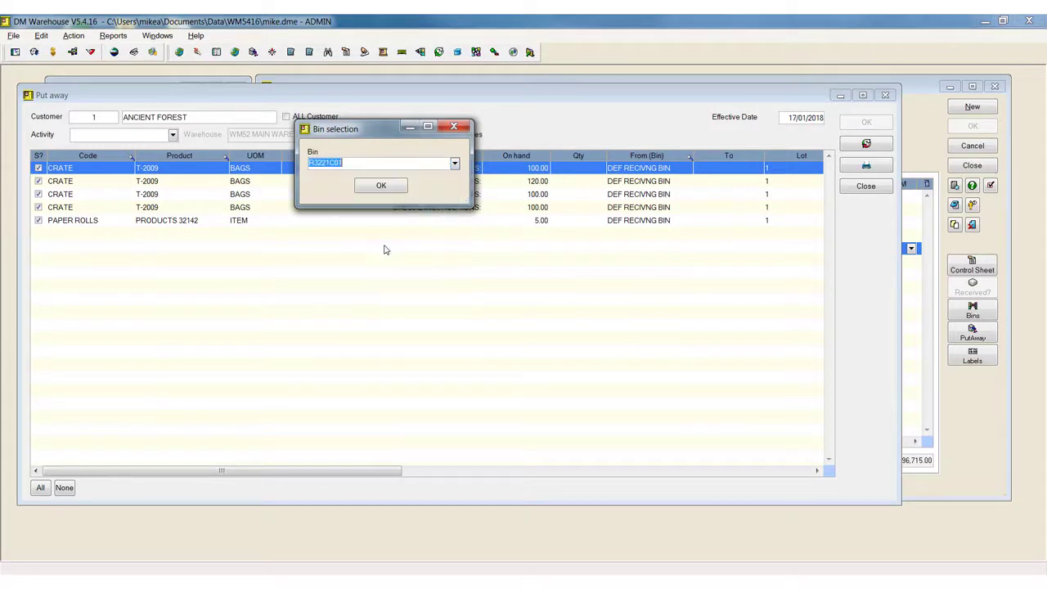
left_click(388, 191)
left_click(874, 124)
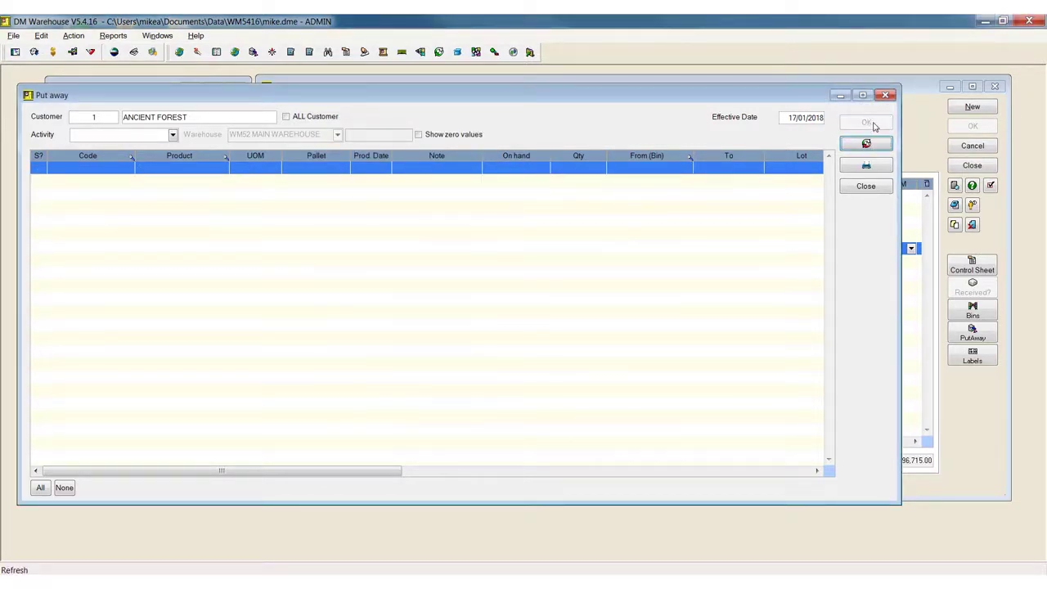
left_click(865, 186)
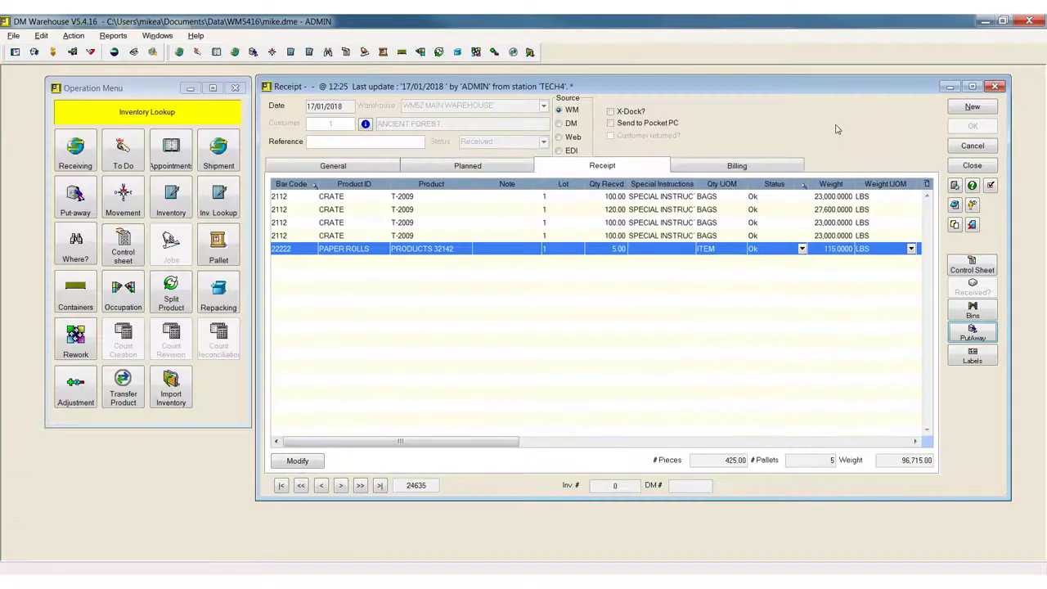
Preview the receipt's product labels and its receiving slip, and close the receiving windows
left_click(972, 357)
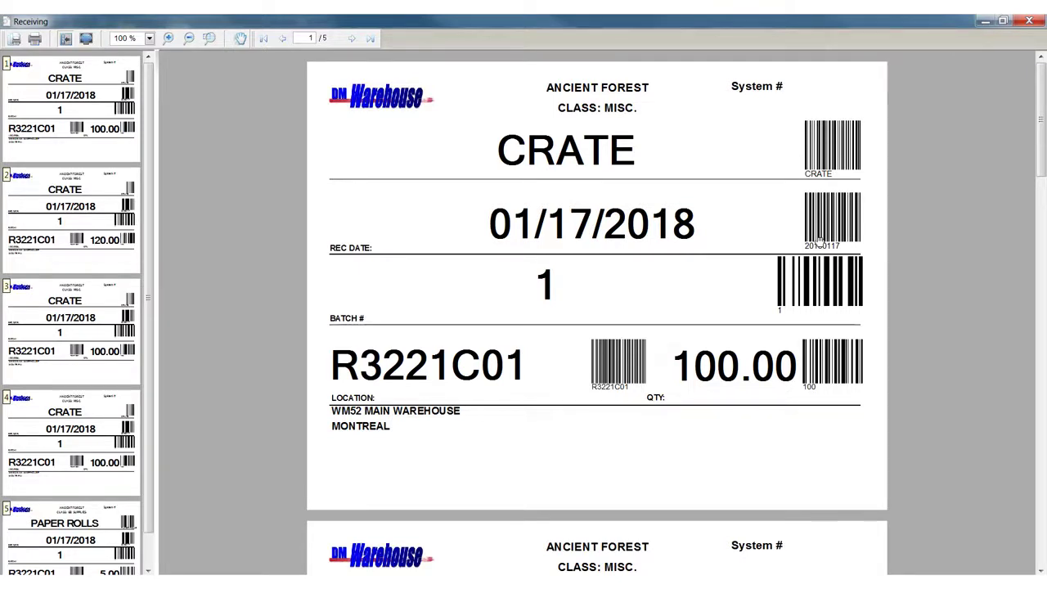
left_click(1028, 20)
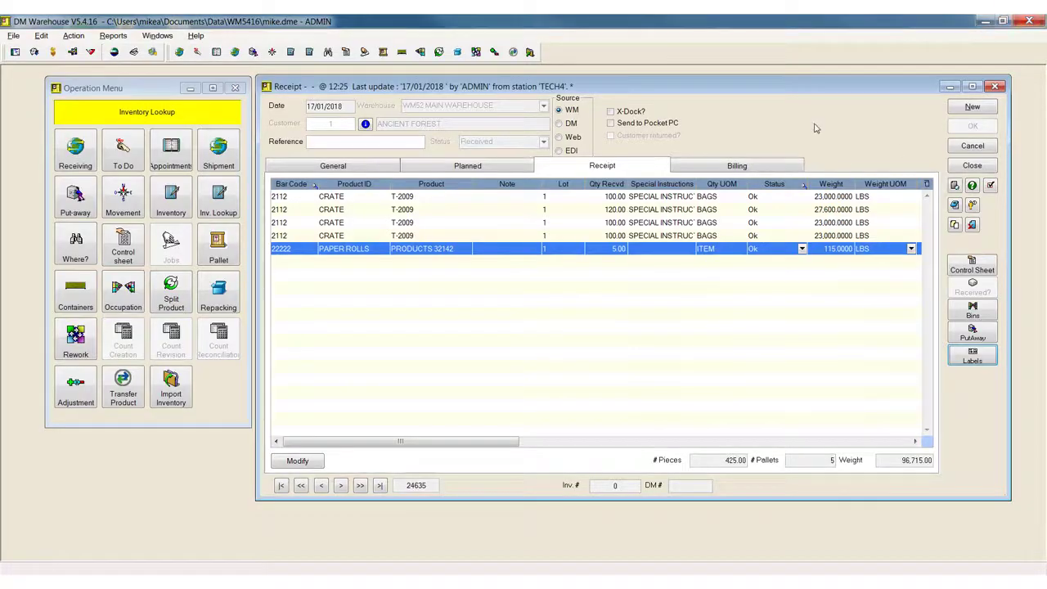
left_click(956, 187)
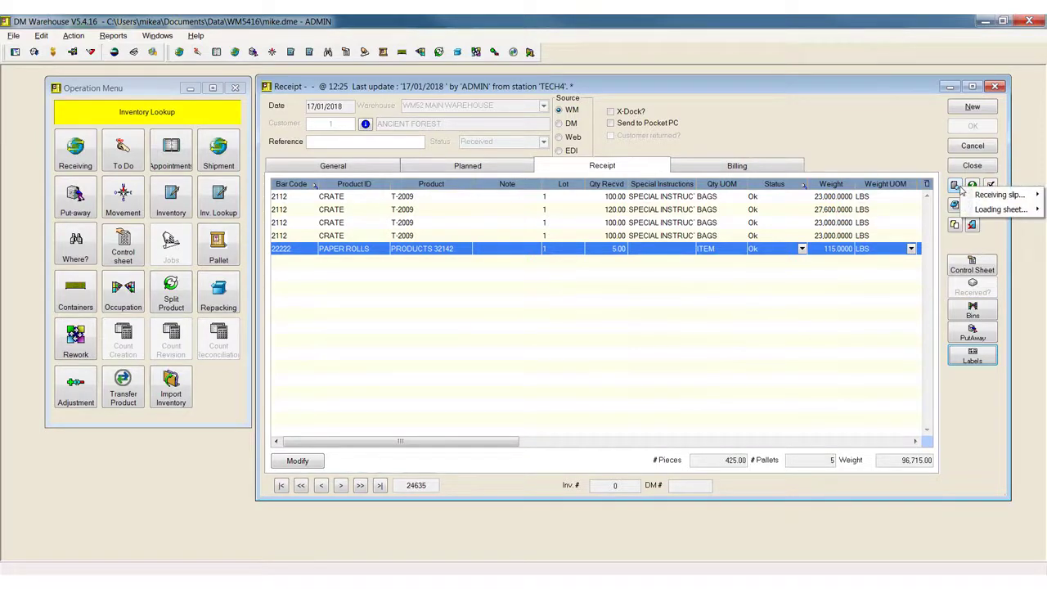
mouse_move(977, 195)
left_click(910, 262)
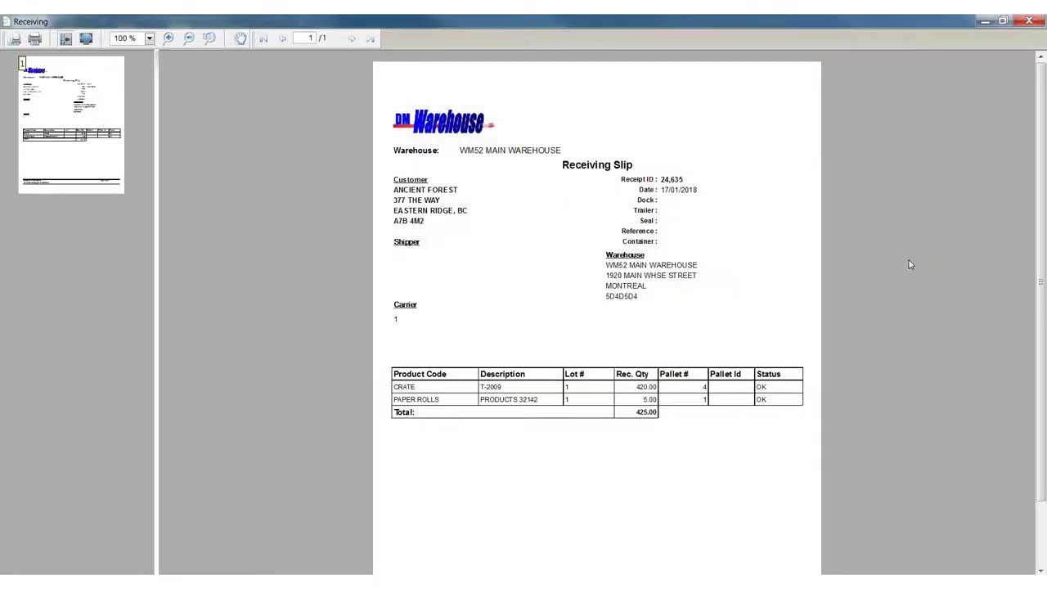
scroll(858, 317, "down", 2)
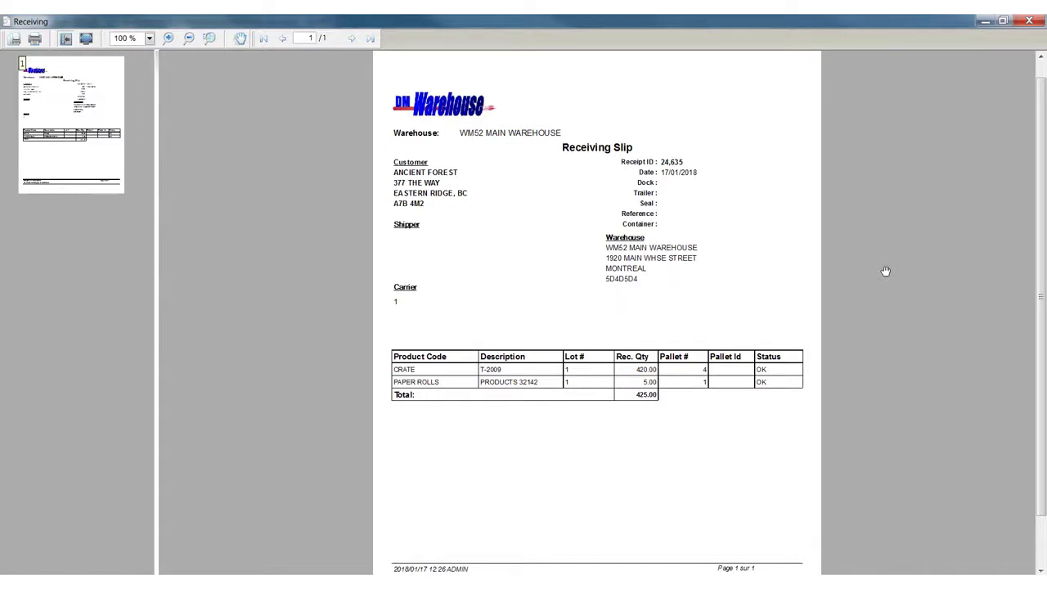
left_click(1028, 20)
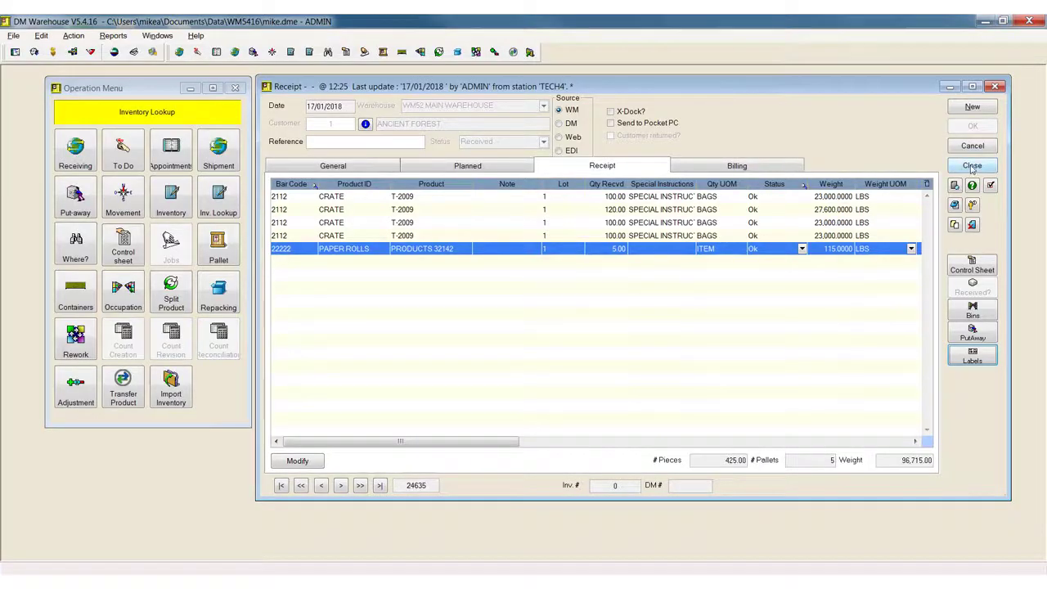
left_click(972, 166)
left_click(637, 166)
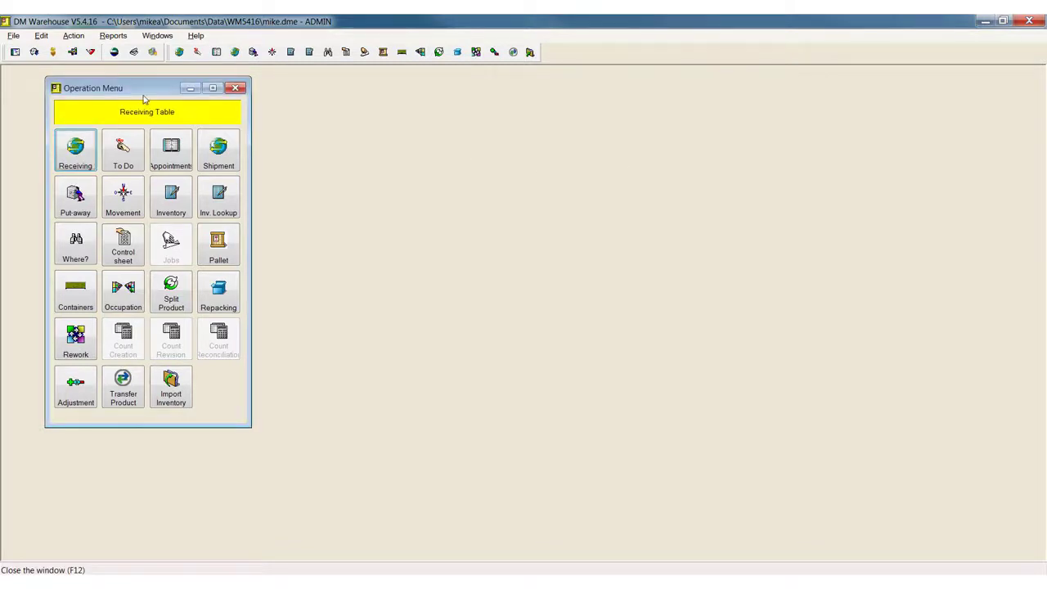
List the client inventory of ANCIENT FOREST in WM52 MAIN WAREHOUSE
left_click(171, 196)
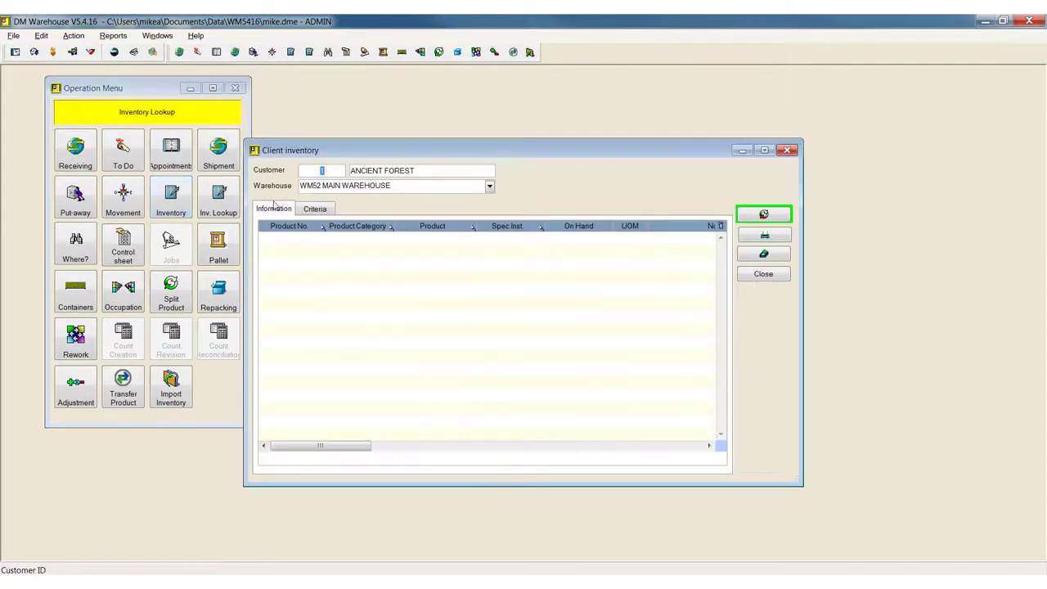
left_click_drag(327, 151, 346, 152)
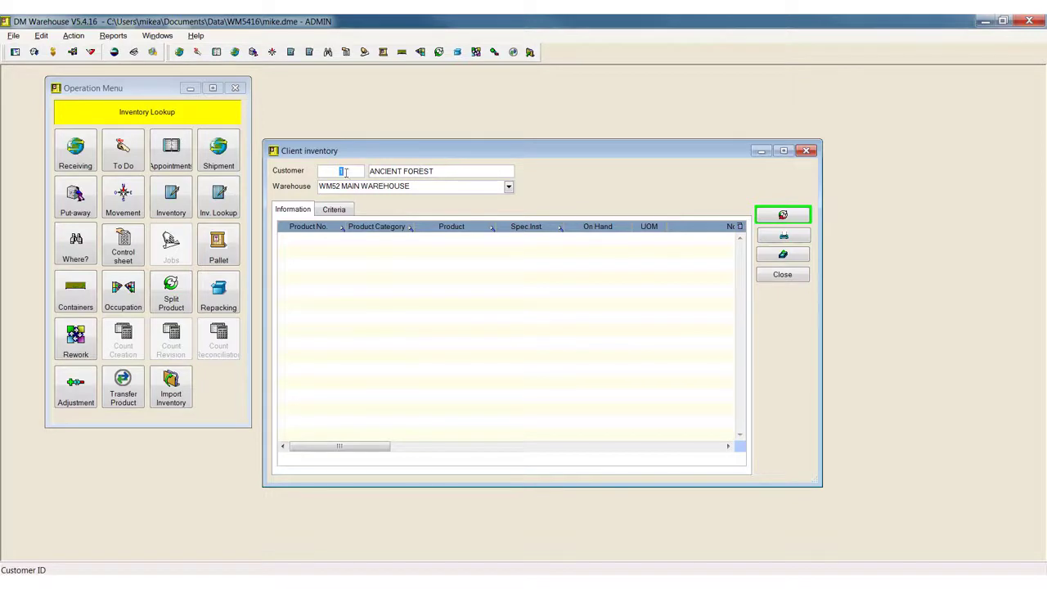
left_click(482, 187)
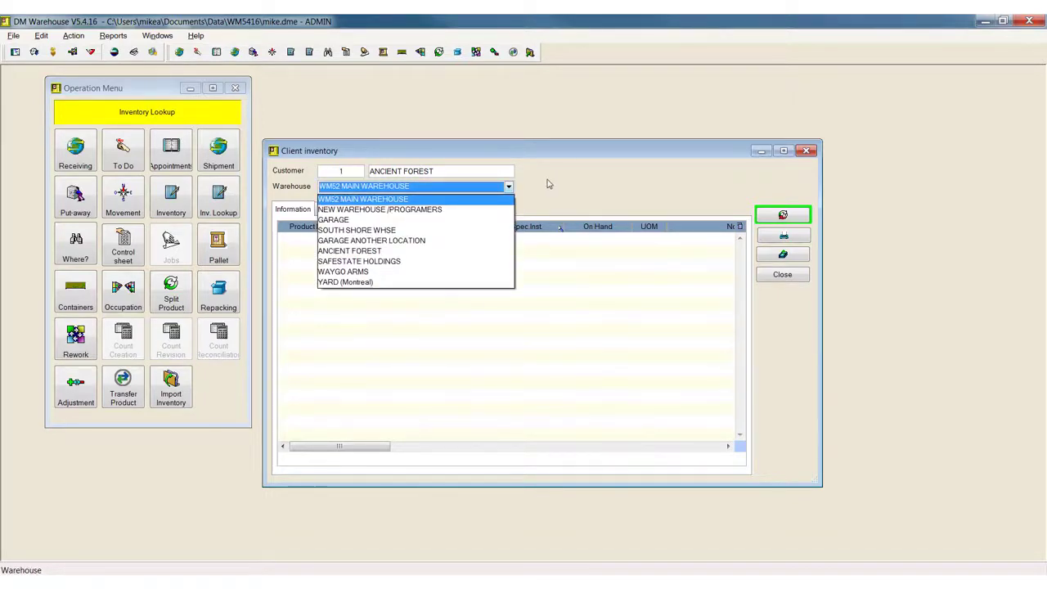
left_click(548, 184)
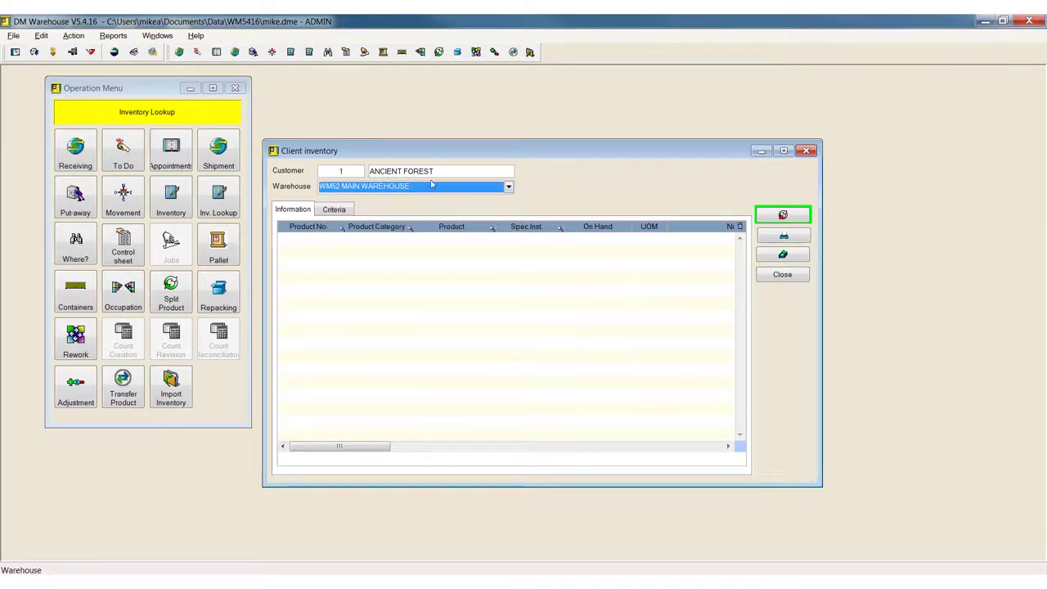
left_click(761, 214)
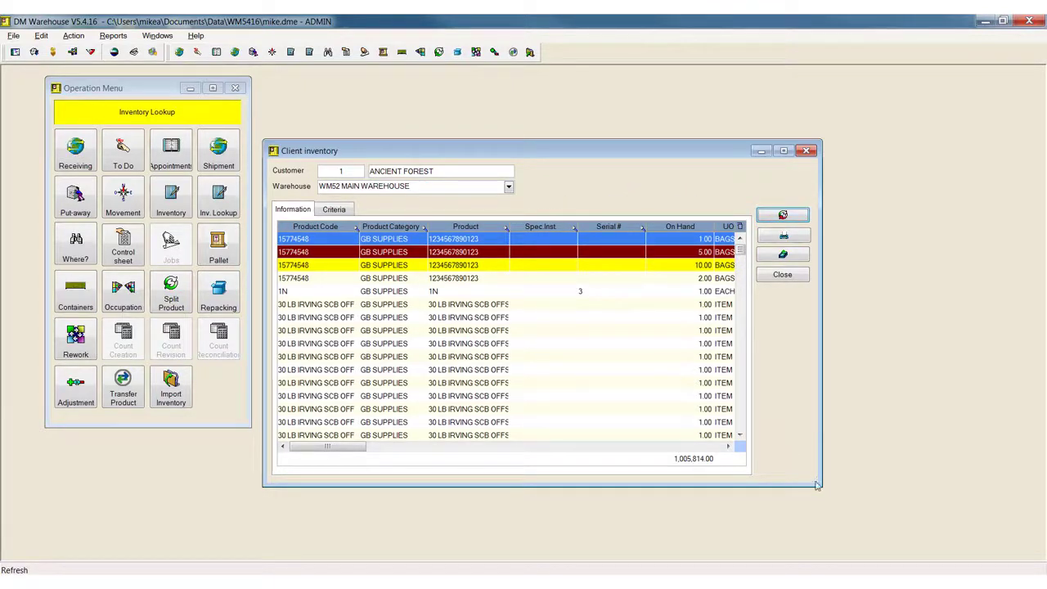
Widen the Client inventory window to show the warehouse and bin columns, and check the available selection criteria
left_click_drag(822, 487, 1038, 489)
left_click(334, 210)
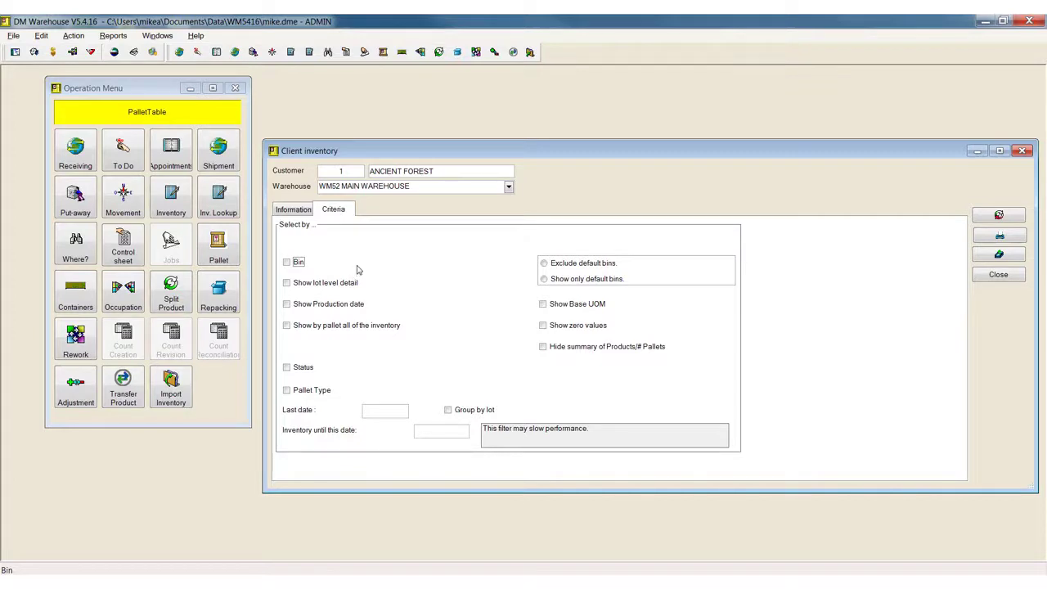
left_click(307, 209)
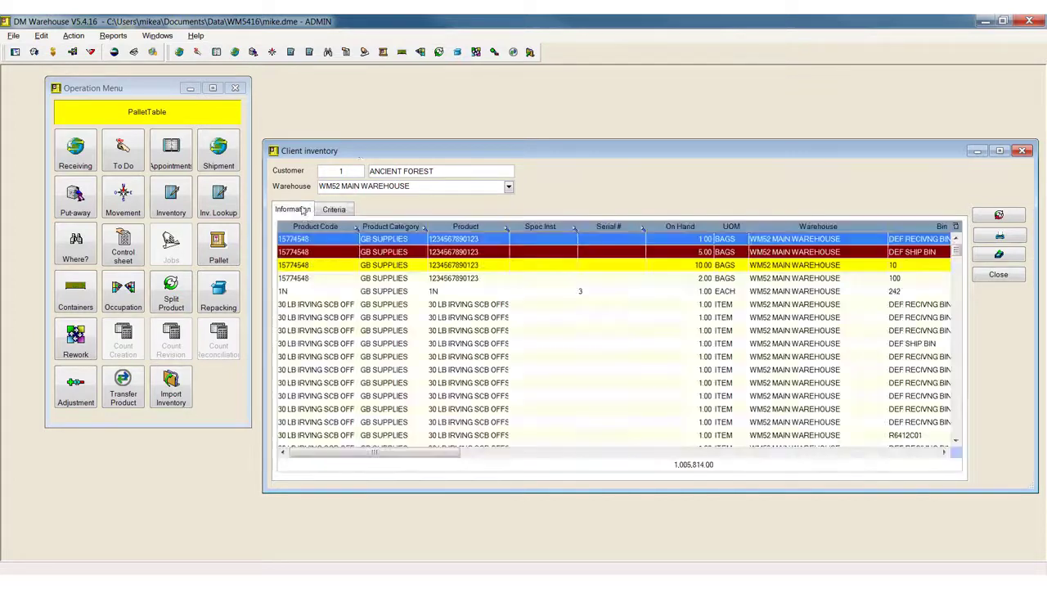
left_click_drag(368, 150, 255, 135)
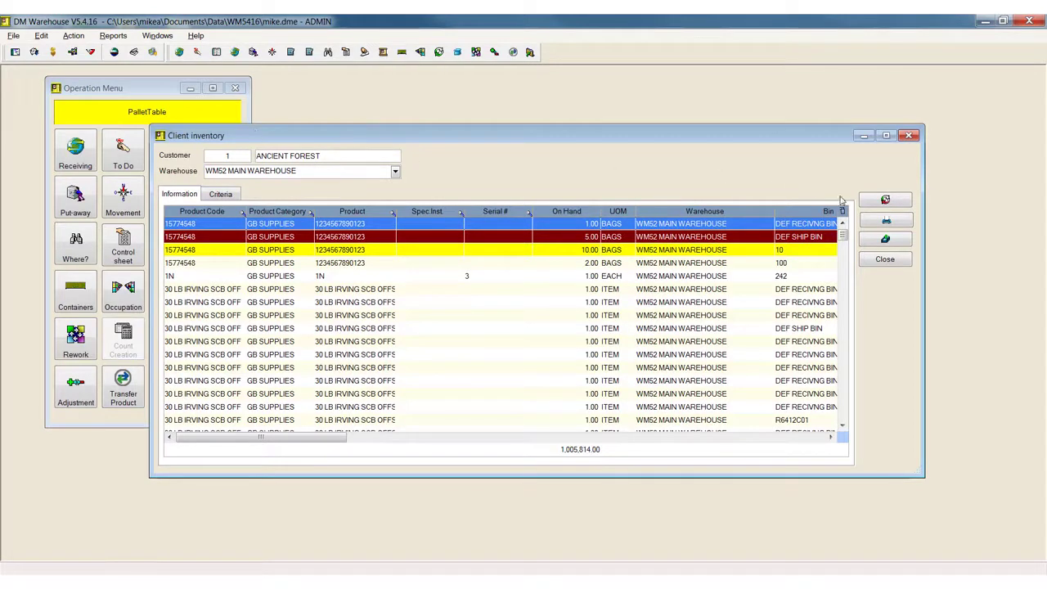
Preview the customer's inventory report and examine its last pages, including the pallet summary per product
left_click(886, 227)
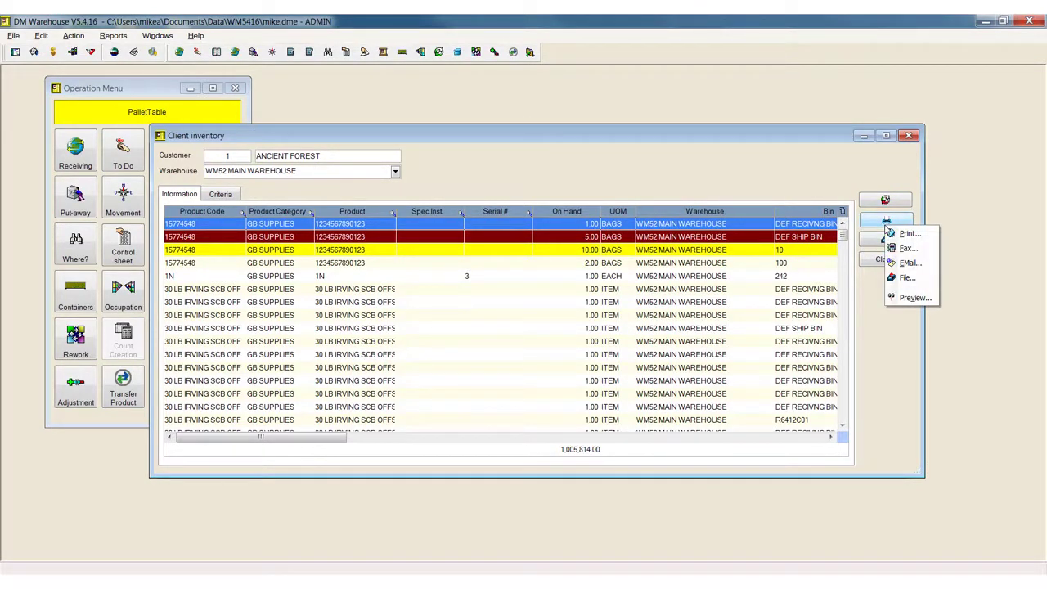
left_click(908, 299)
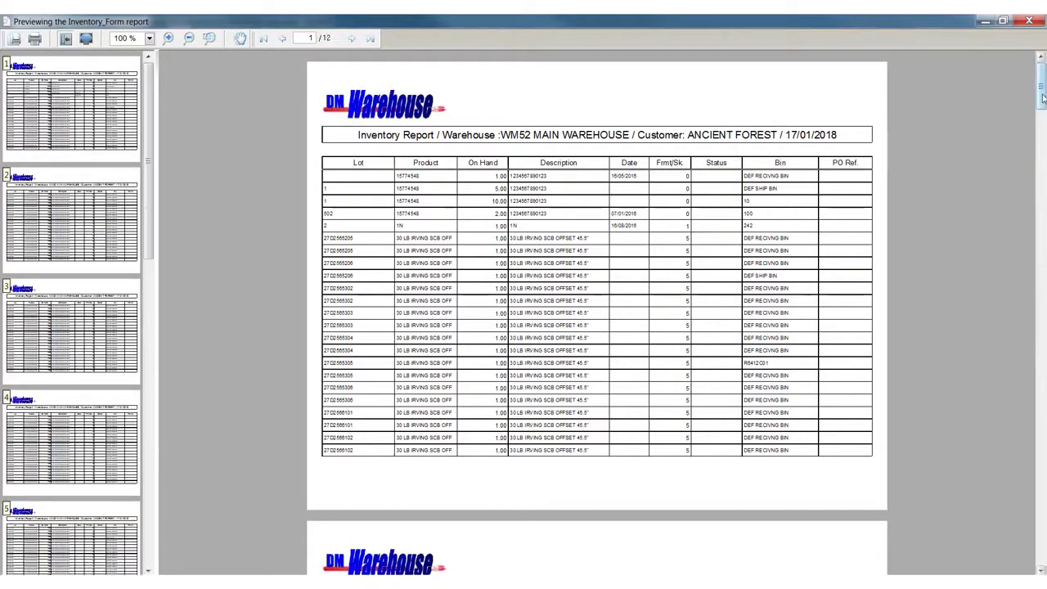
left_click_drag(1042, 97, 1042, 548)
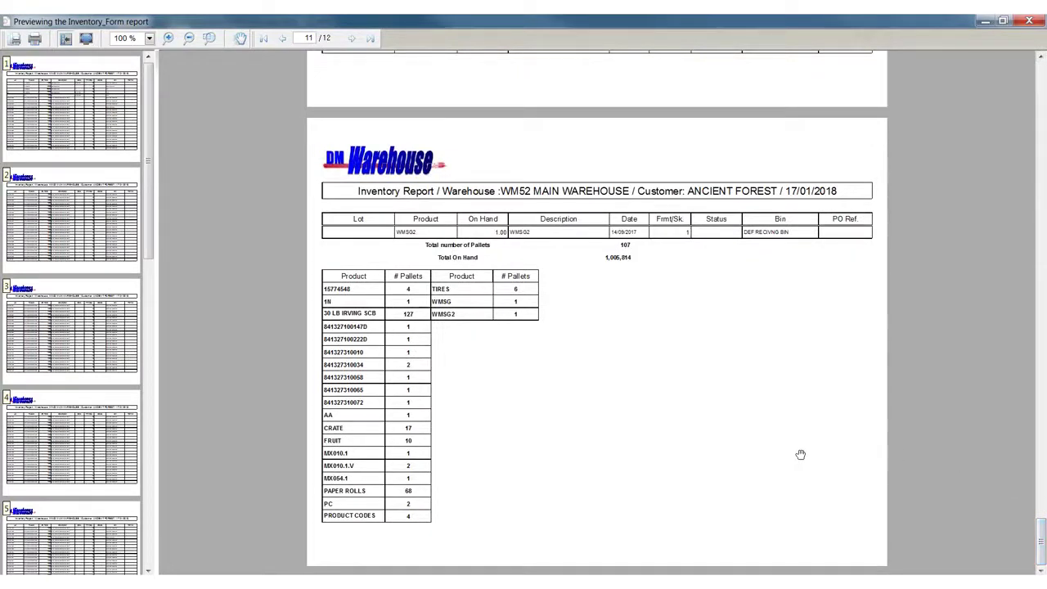
scroll(800, 454, "up", 2)
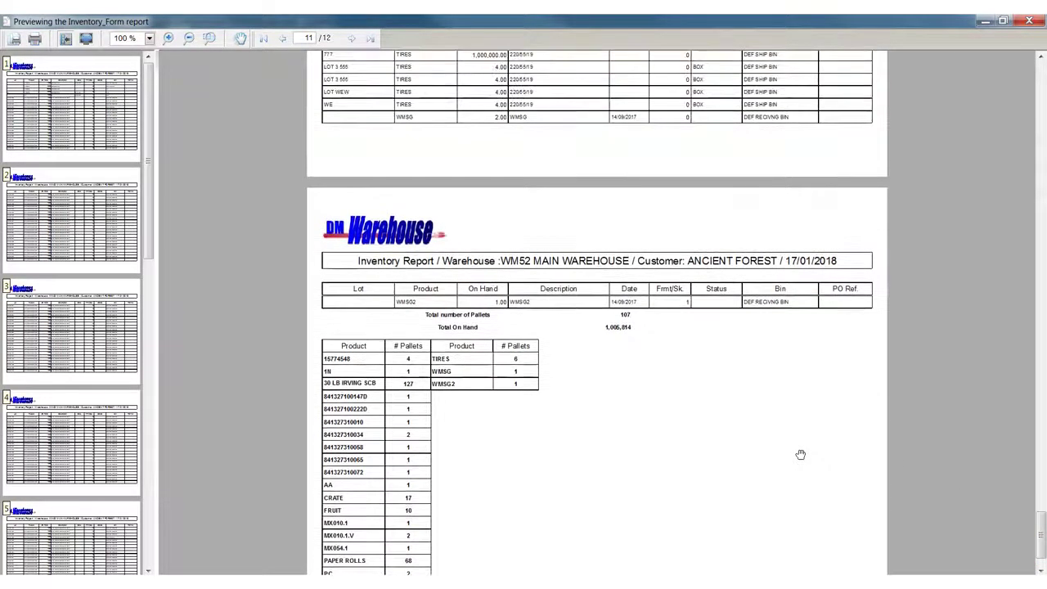
scroll(800, 454, "up", 6)
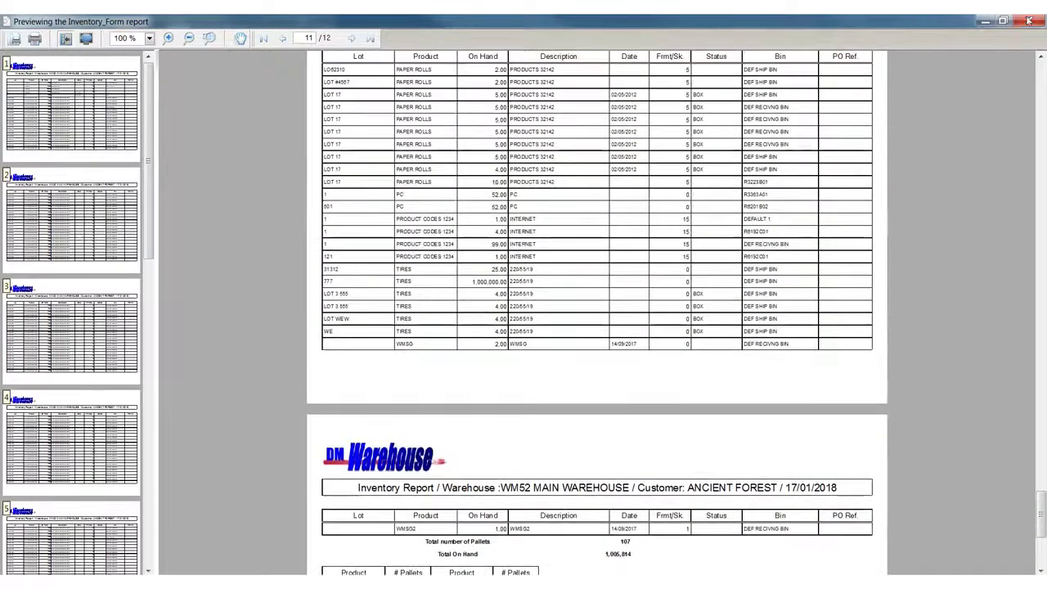
left_click(1031, 21)
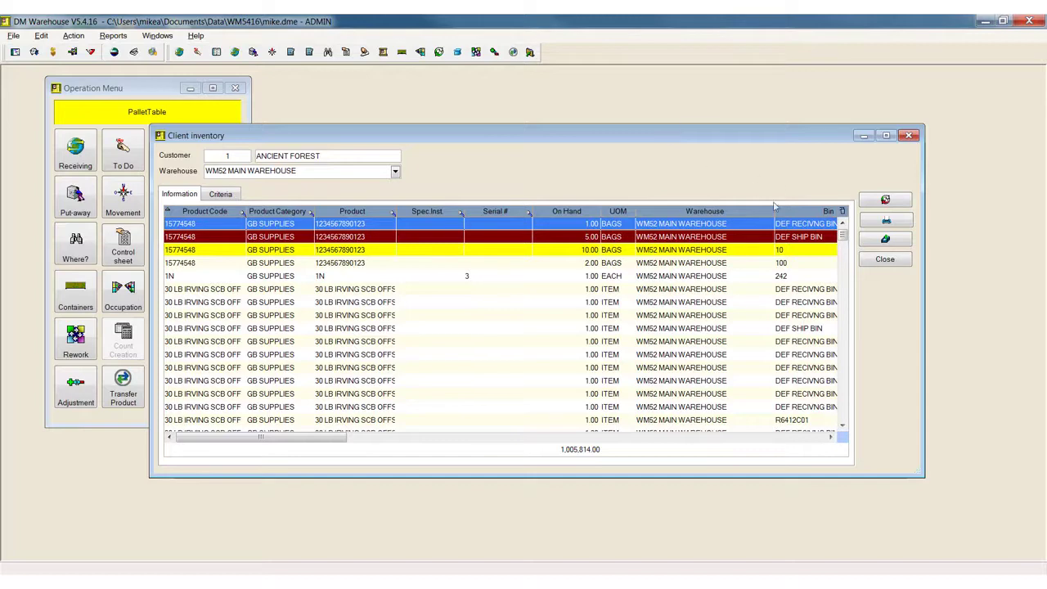
left_click(885, 258)
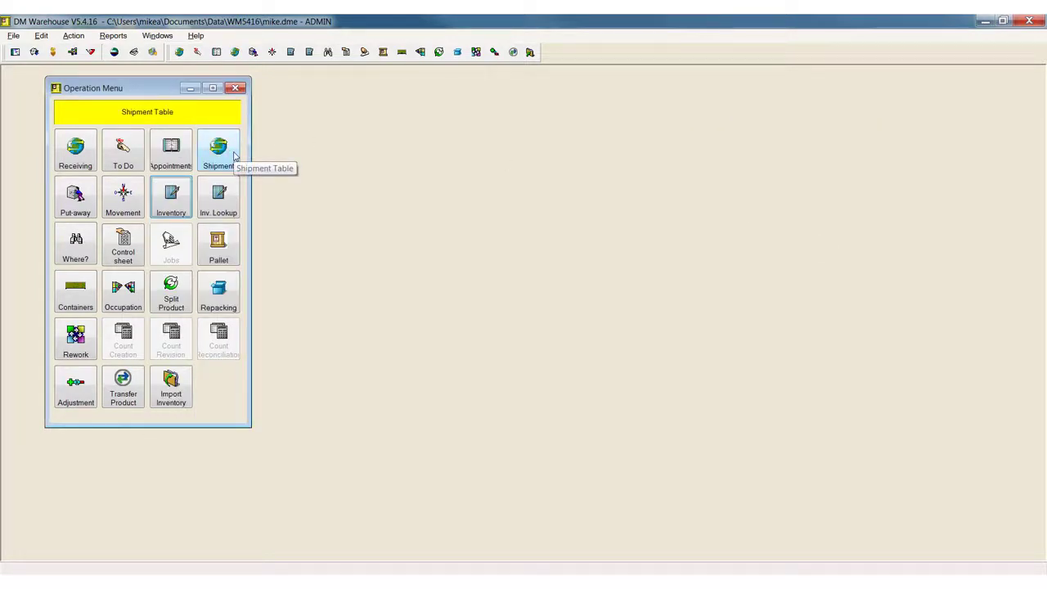
Create a new shipment from WM52 MAIN WAREHOUSE for the customer ANCIENT FOREST
left_click(233, 156)
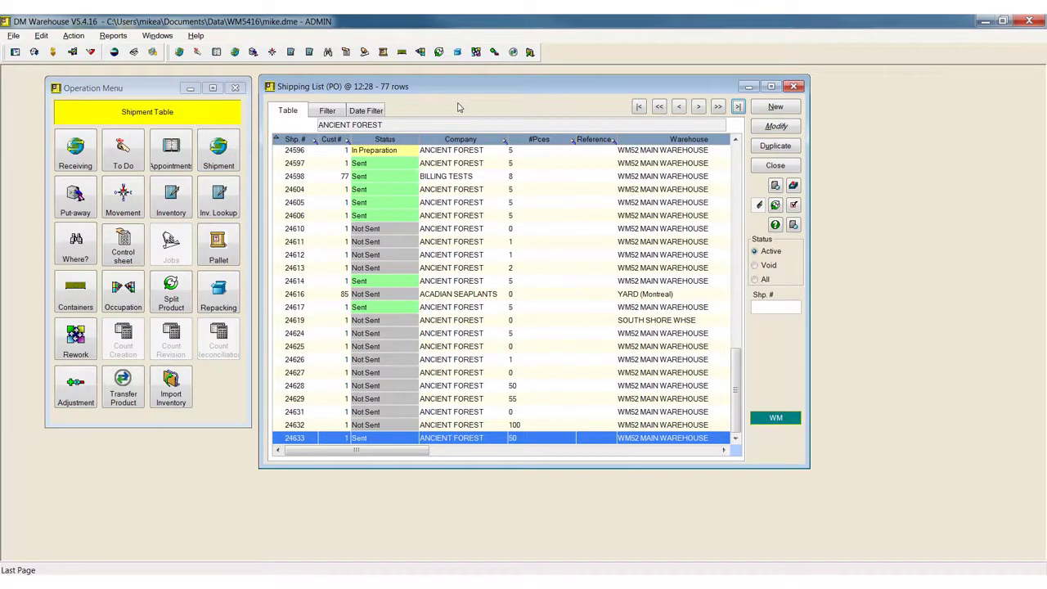
left_click(454, 176)
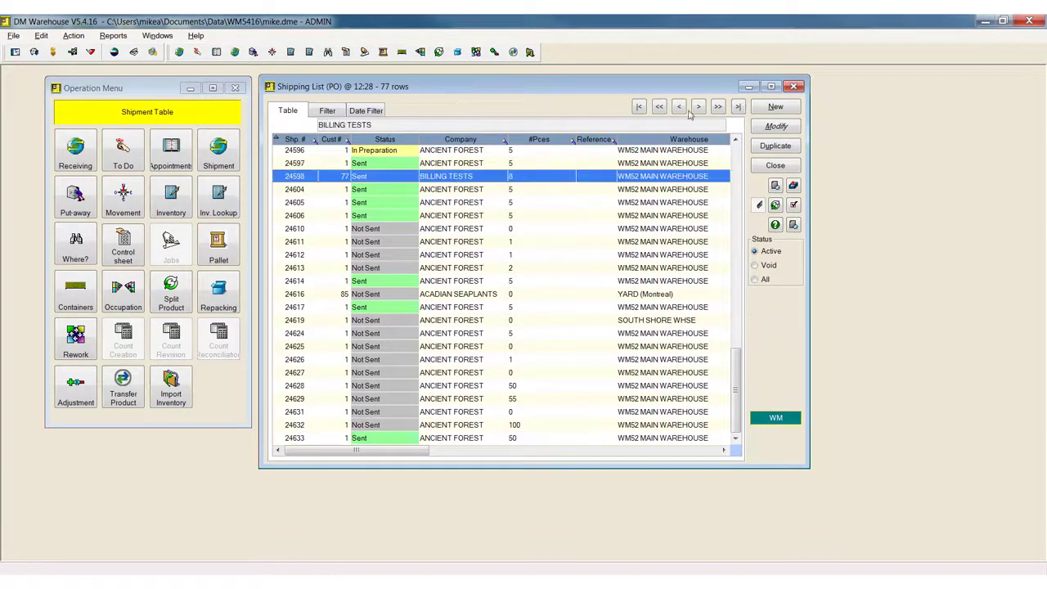
left_click(776, 108)
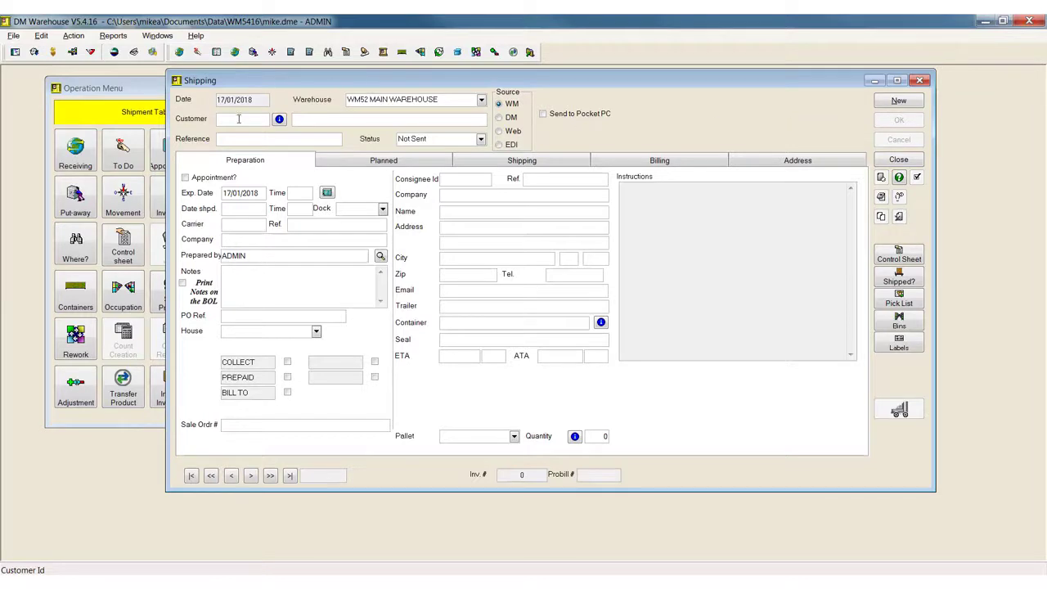
type("1")
key("Tab")
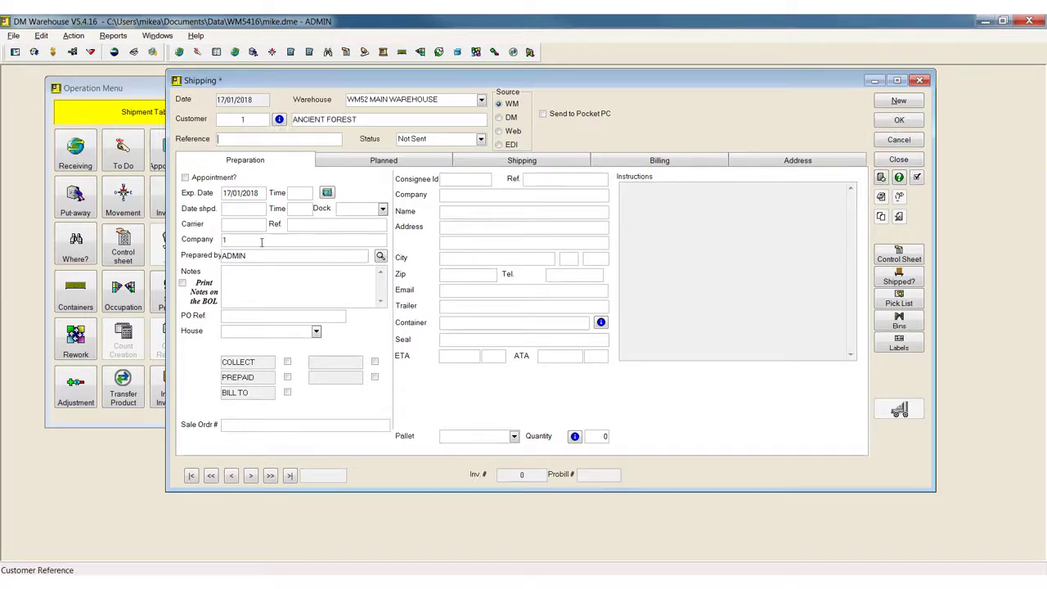
left_click(262, 240)
left_click(461, 178)
Add the product CRATE (T-2009) to the shipment's shipping lines and save the shipment
left_click(418, 163)
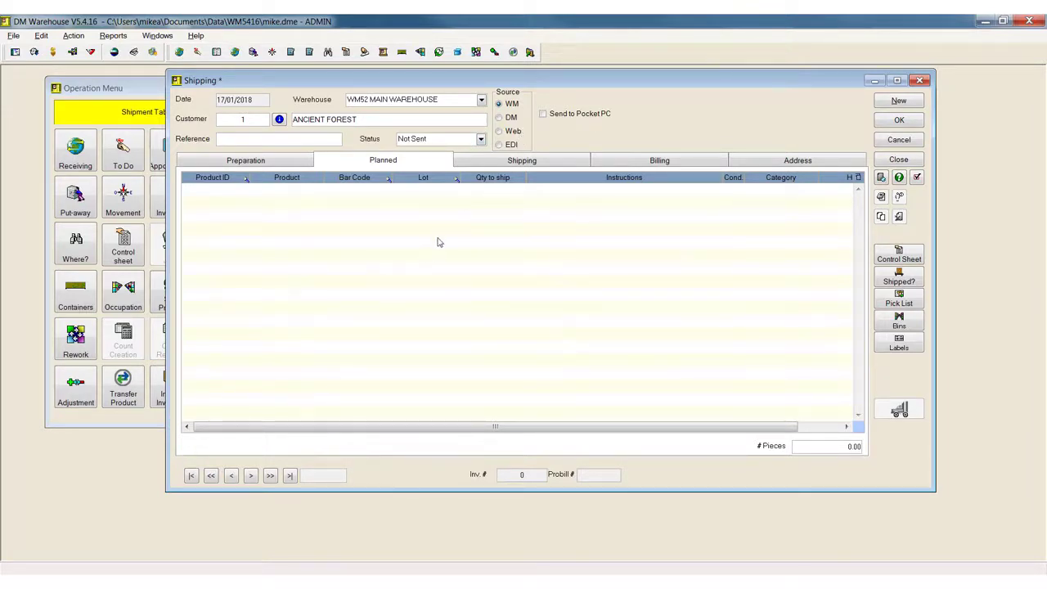
left_click(495, 168)
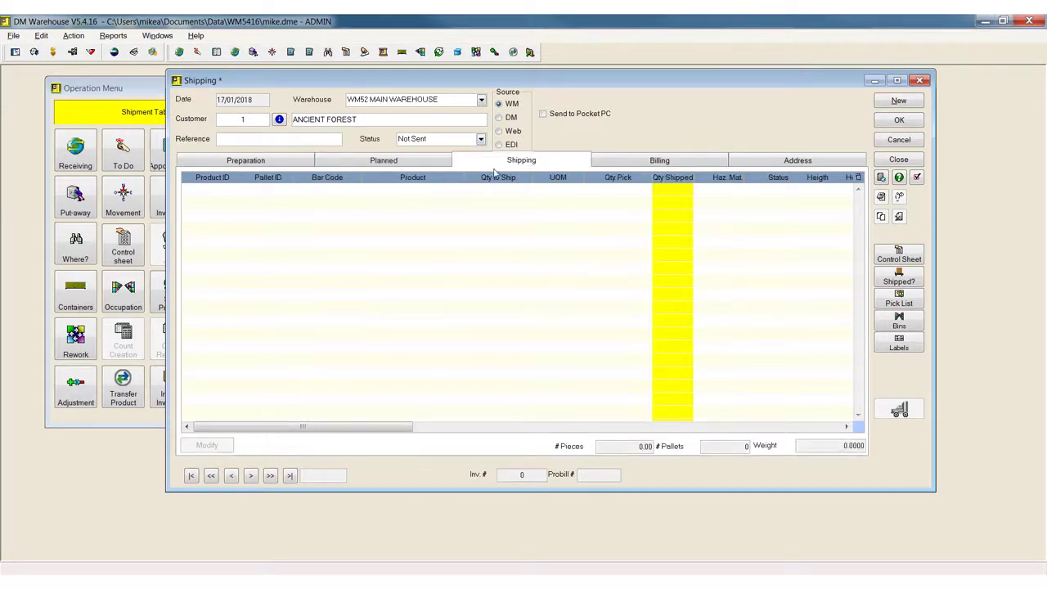
right_click(409, 212)
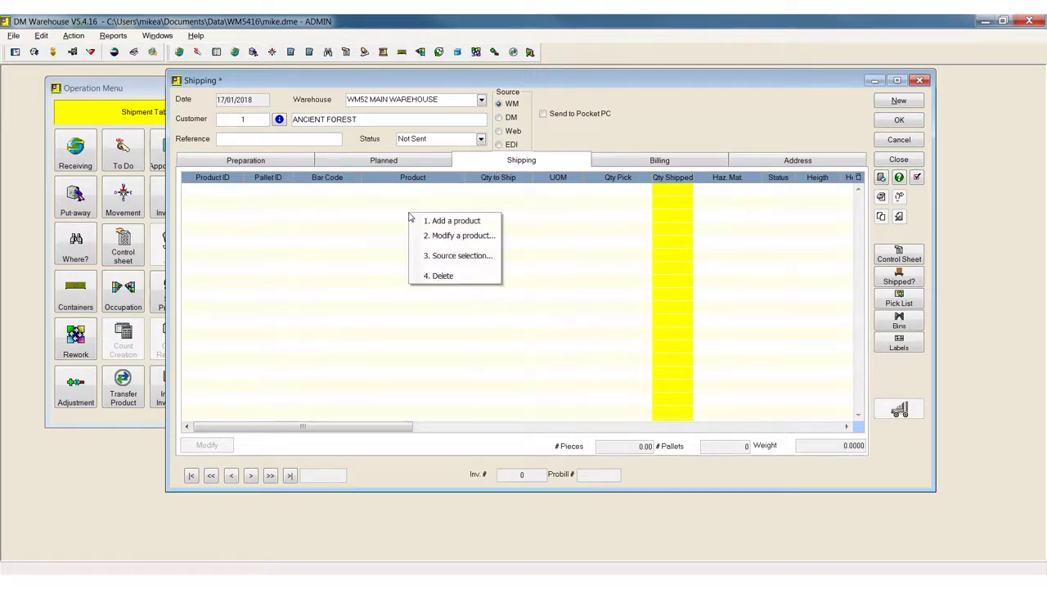
left_click(456, 222)
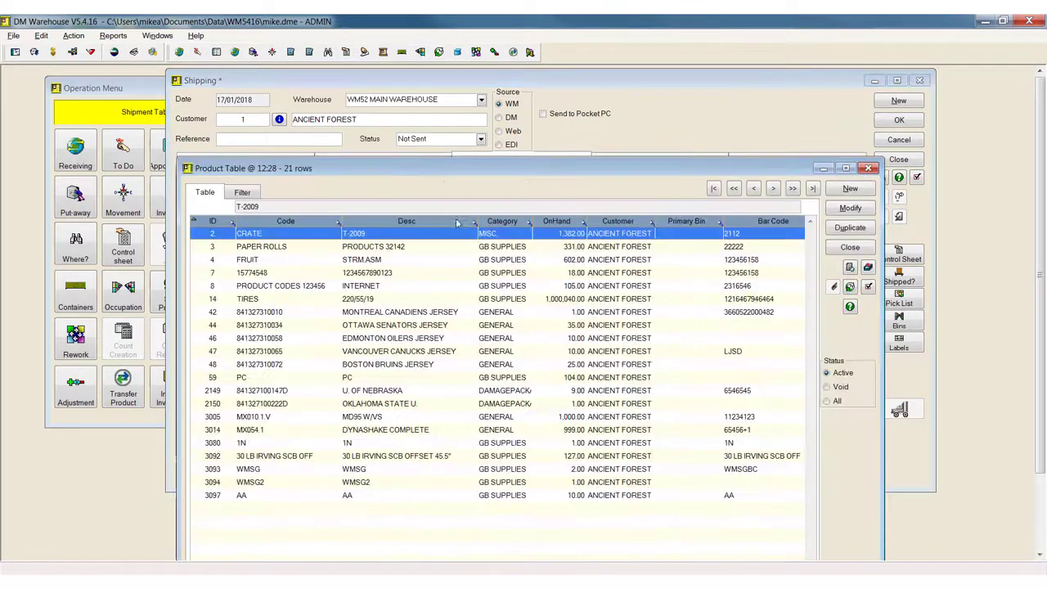
double_click(395, 235)
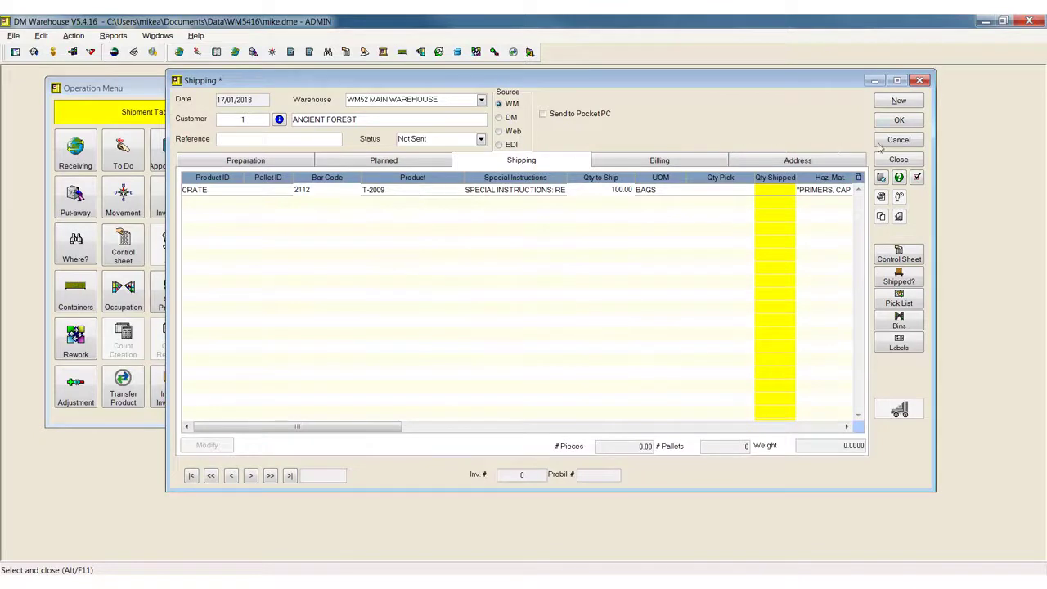
left_click(896, 121)
Assign the first 100-bag, lot 1 stock line in bin R3221C01 as the source of the CRATE shipping line
right_click(423, 193)
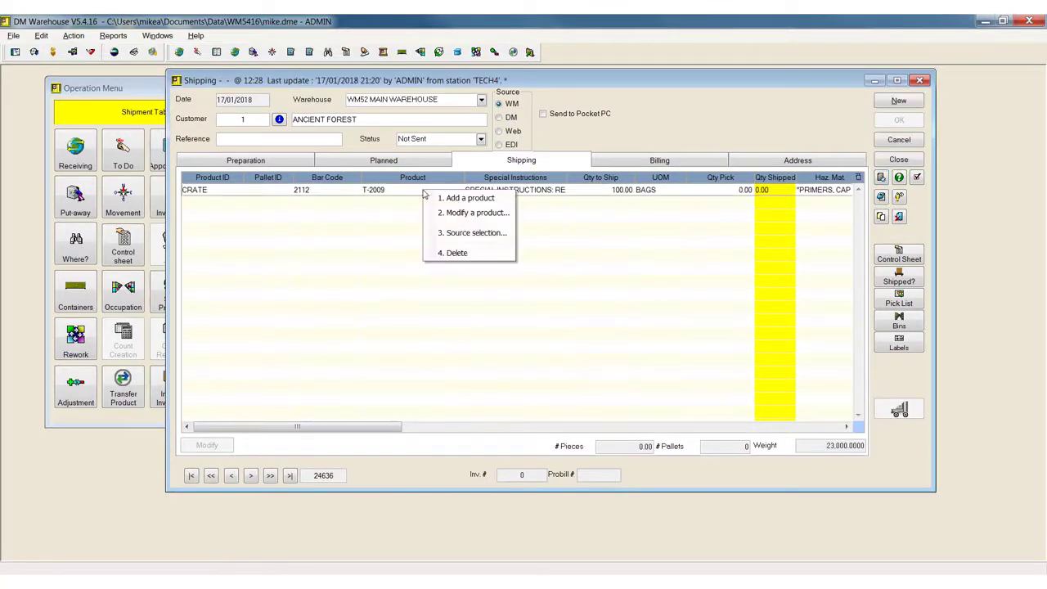
left_click(463, 234)
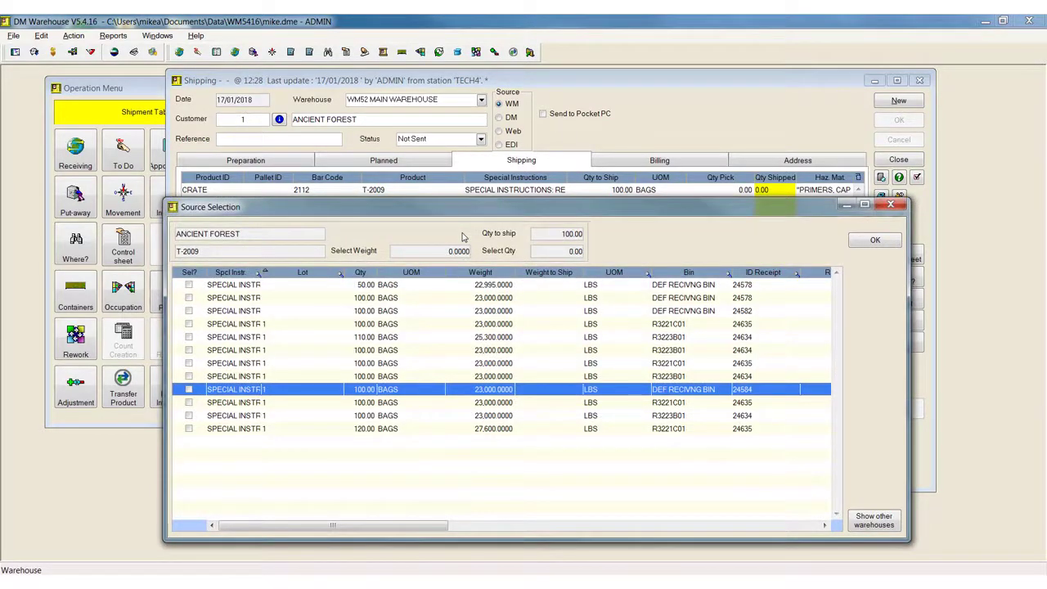
left_click(697, 326)
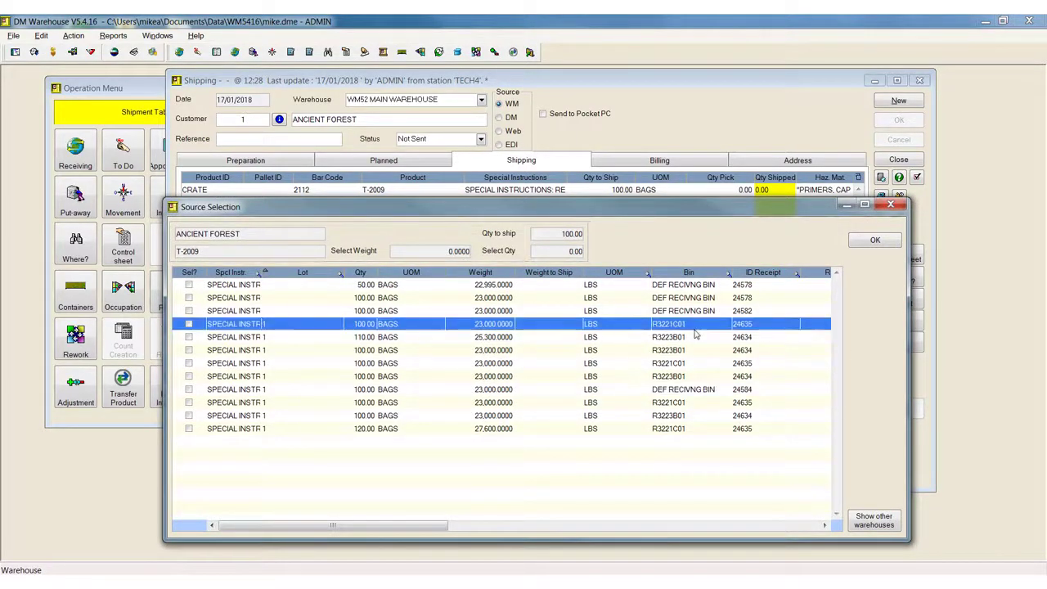
left_click(189, 324)
left_click(874, 241)
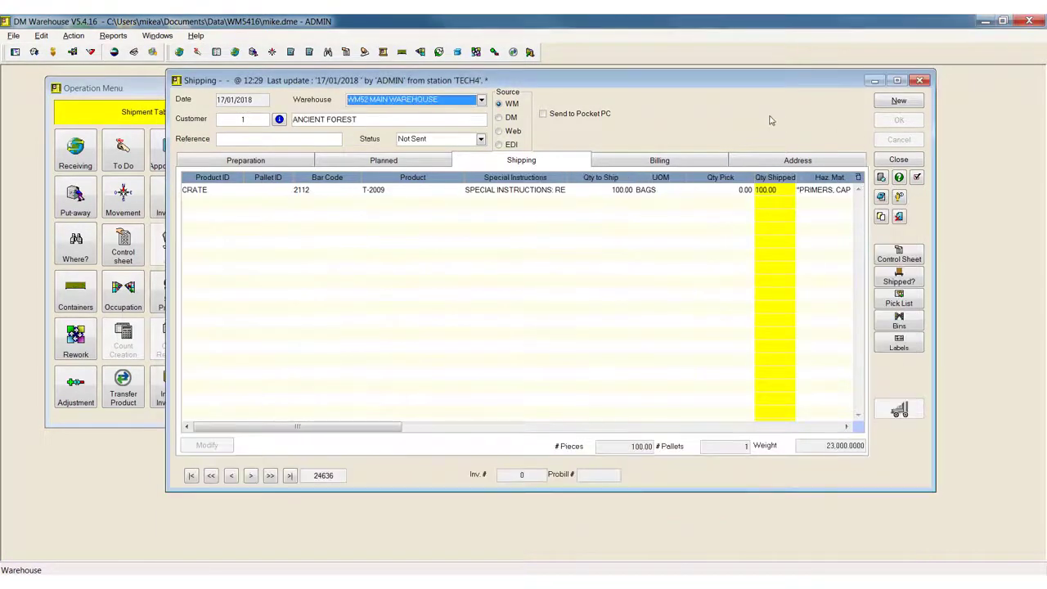
Set the shipment's status to Sent, save it and decline sending it to Dispatch-Mate
left_click(479, 139)
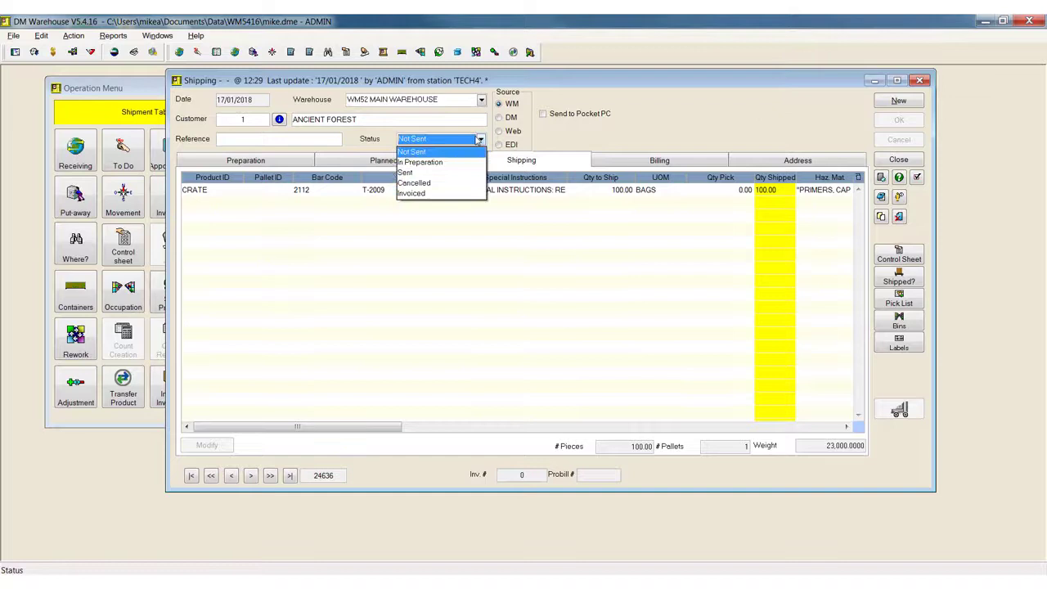
left_click(434, 173)
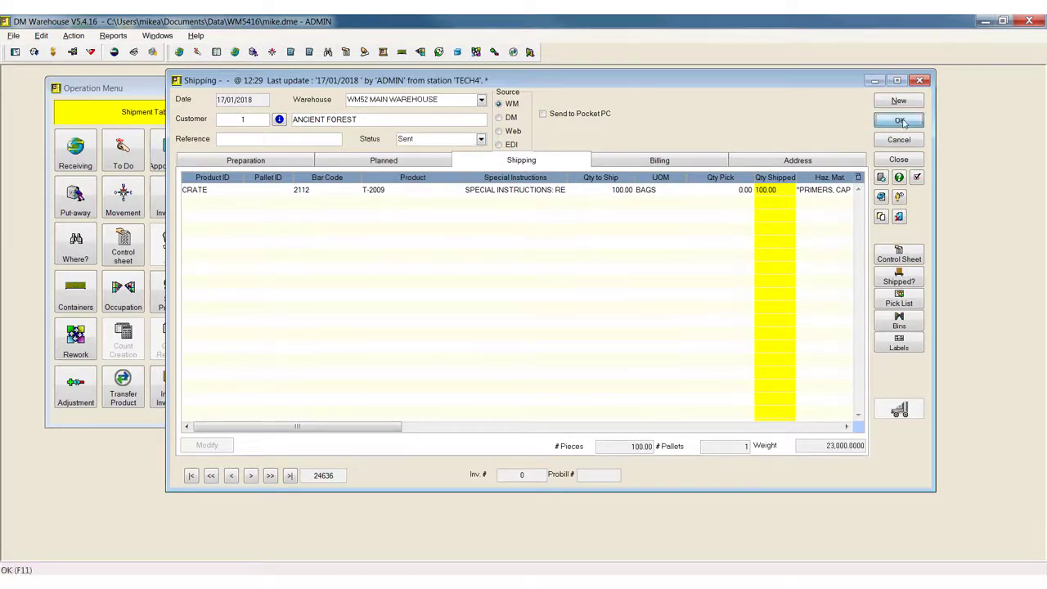
left_click(899, 120)
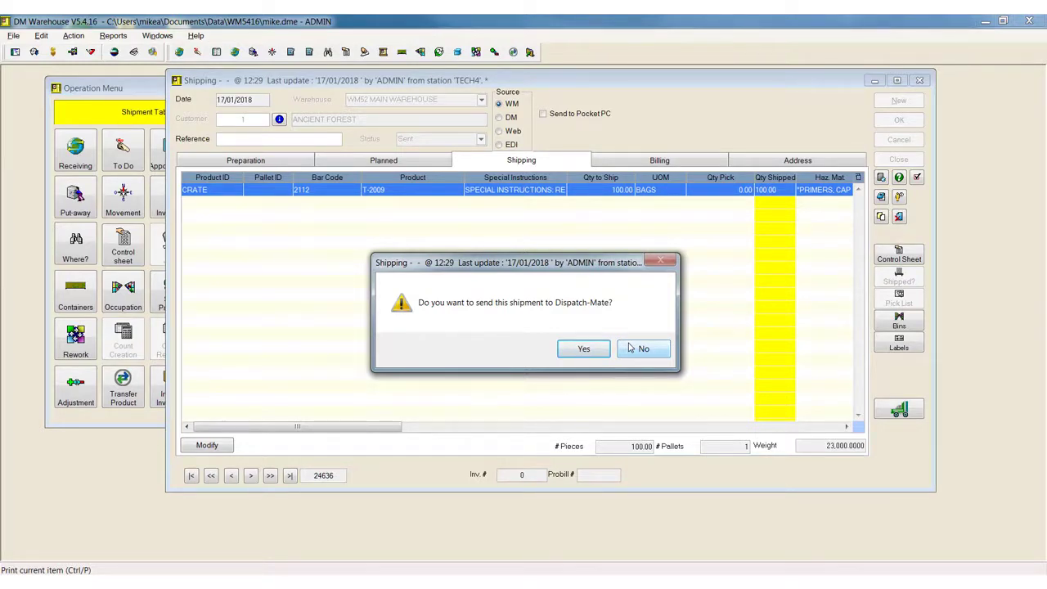
left_click(640, 349)
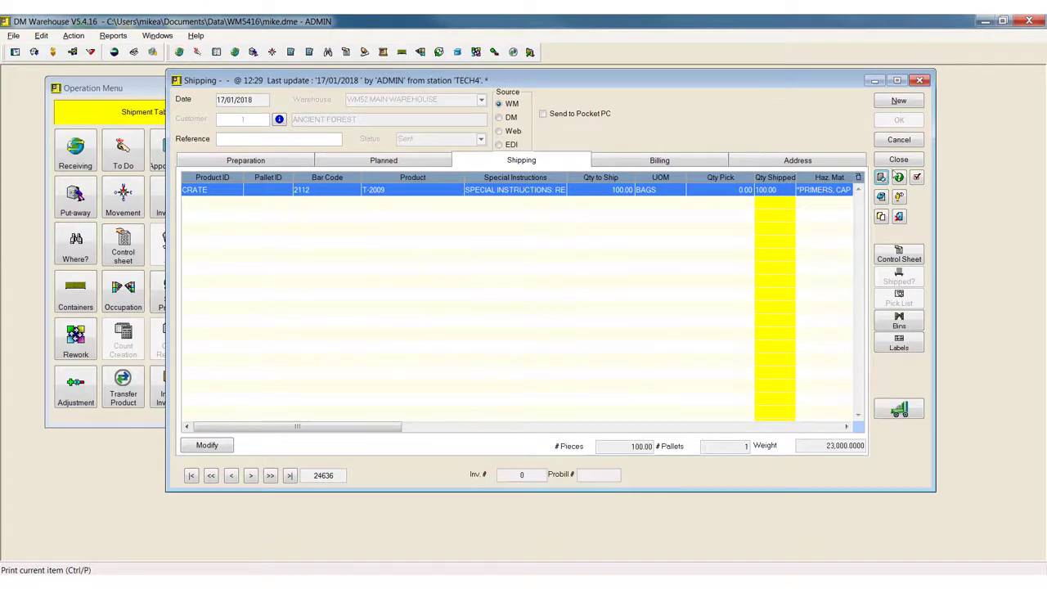
Preview the shipment's bill of lading, and close the shipment and the shipping list
left_click(882, 178)
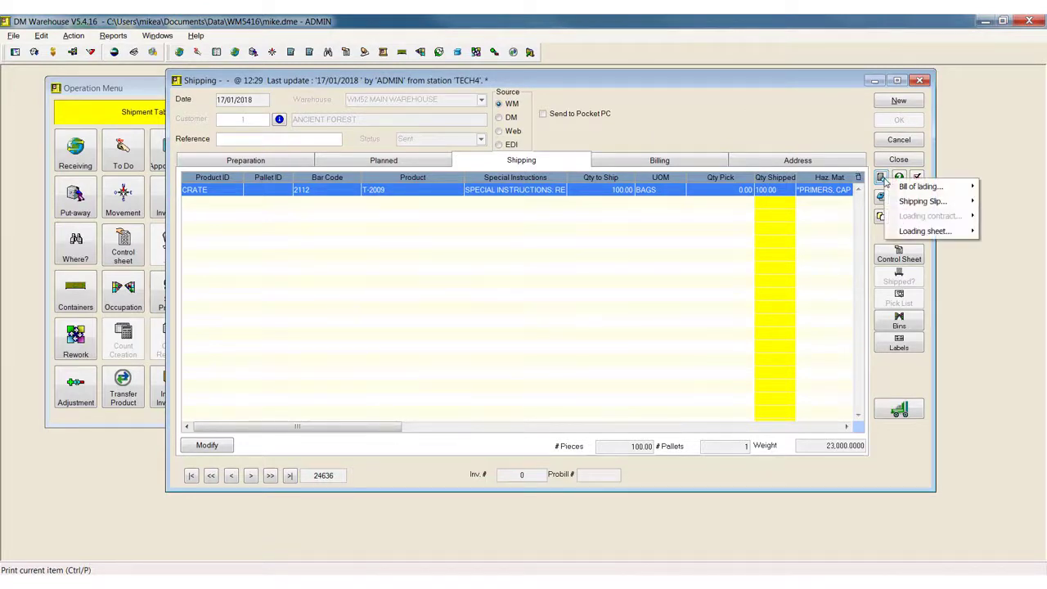
mouse_move(921, 187)
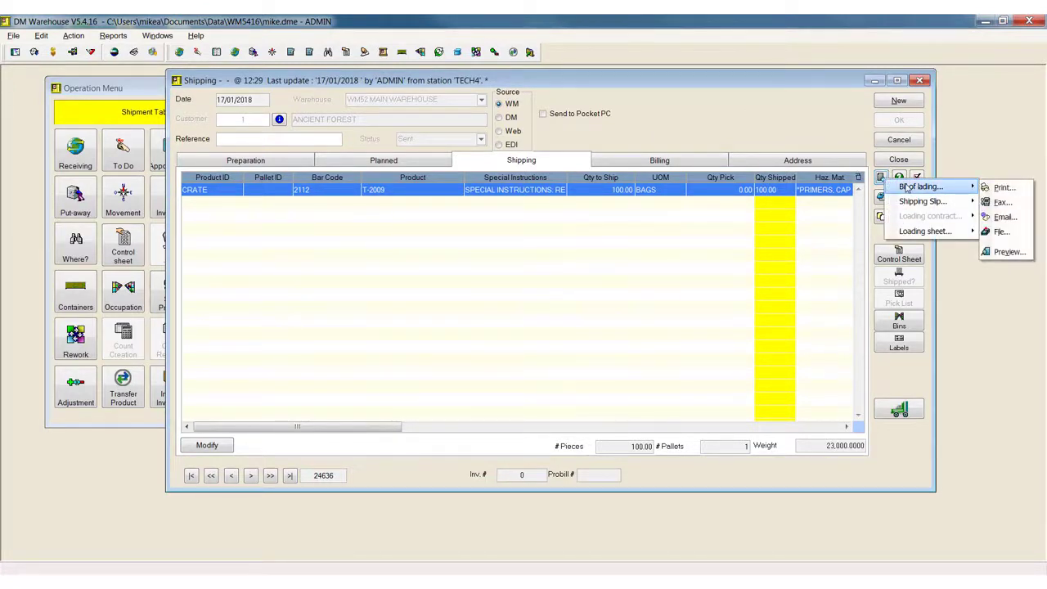
left_click(1008, 252)
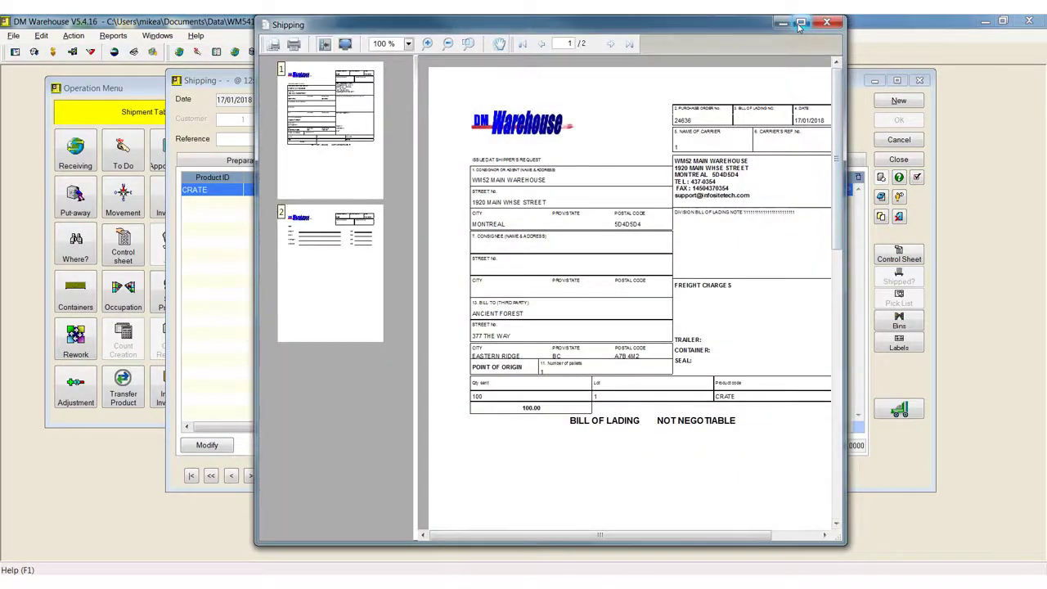
left_click(827, 23)
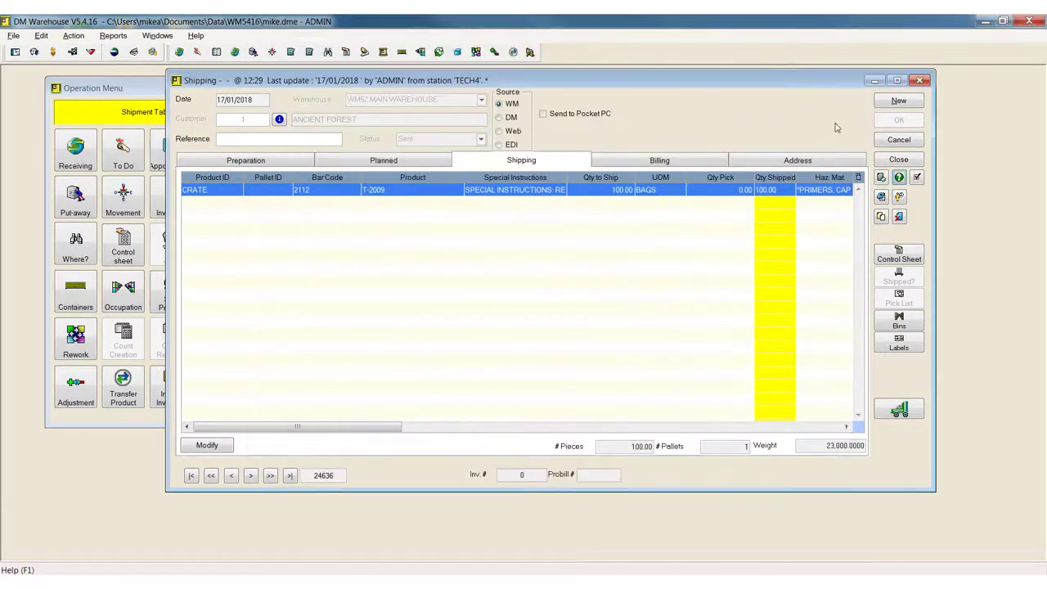
left_click(898, 160)
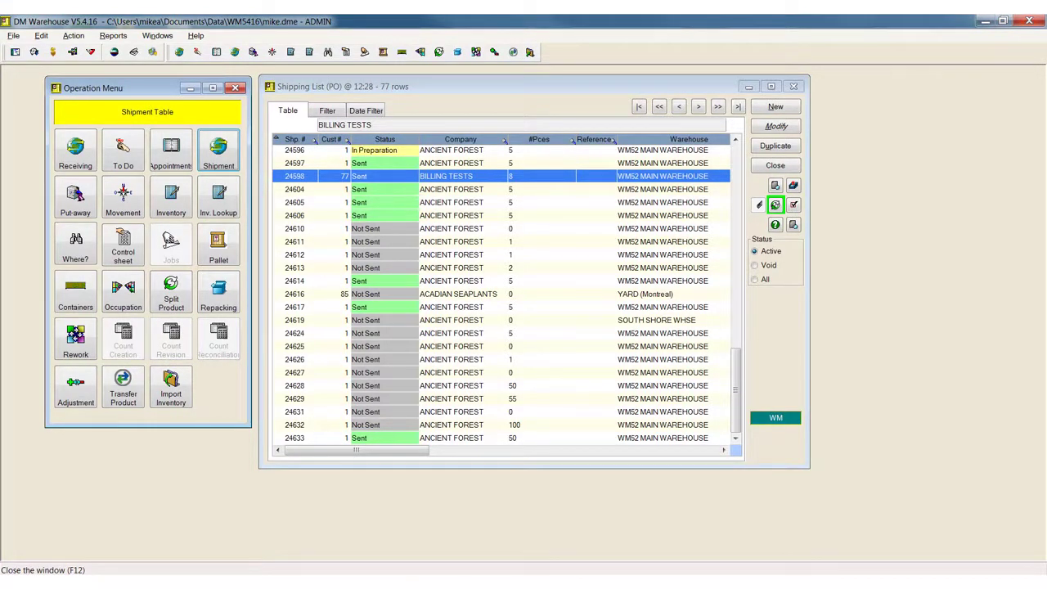
left_click(793, 86)
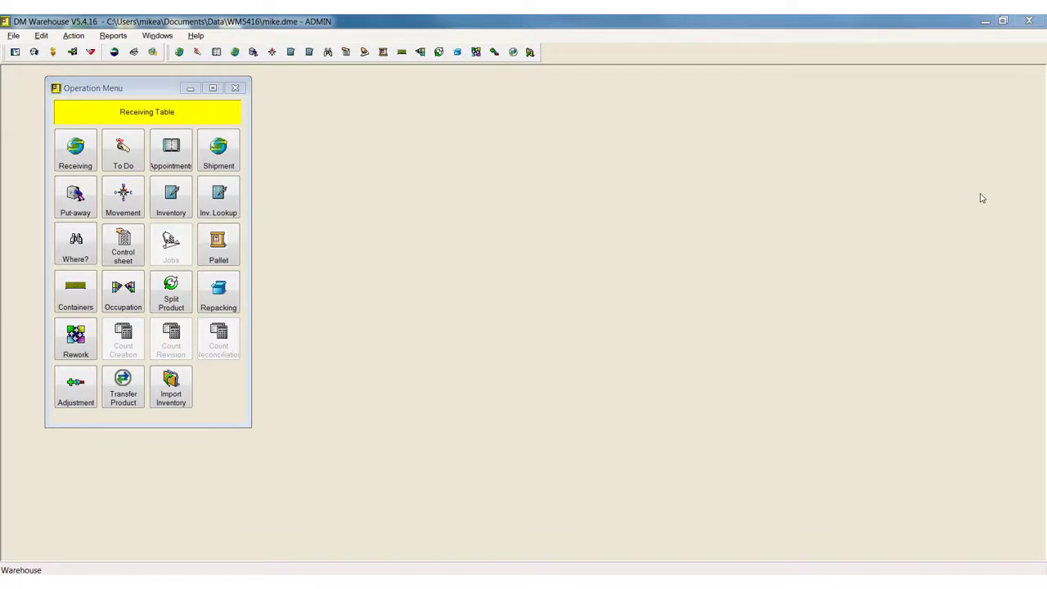
Generate the Activity report for customer ANCIENT FOREST with the completed date period starting 01/01/2018
left_click(119, 36)
left_click(374, 343)
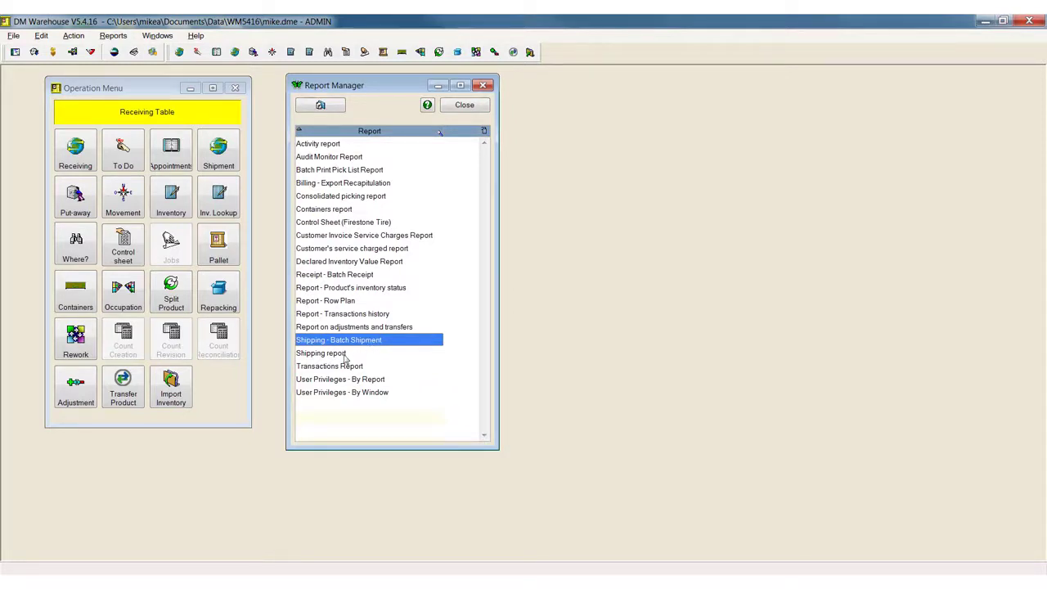
left_click(346, 145)
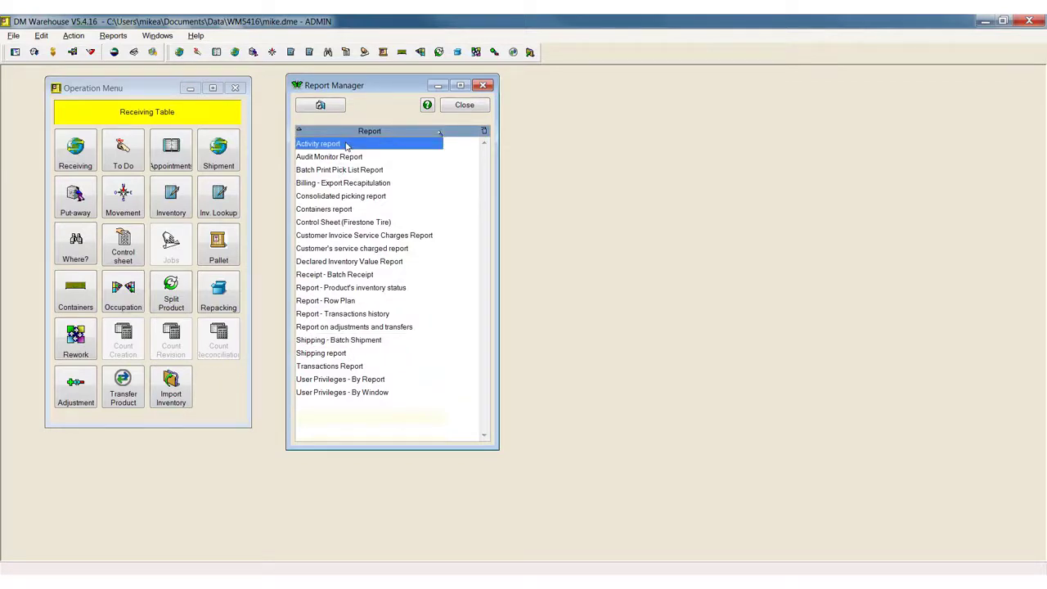
double_click(347, 145)
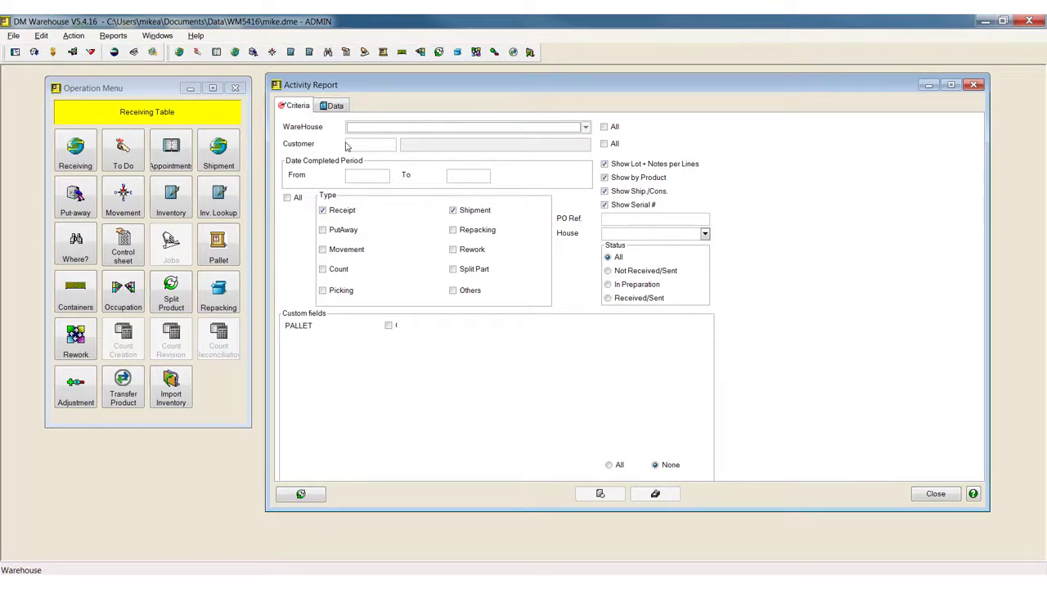
key("Tab")
type("1")
key("Tab")
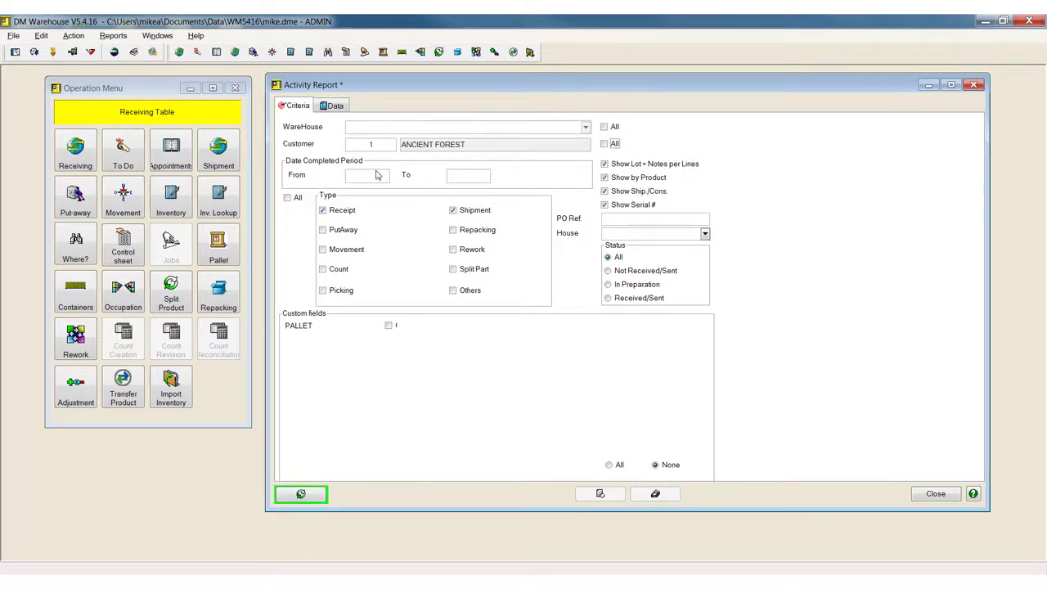
left_click(377, 175)
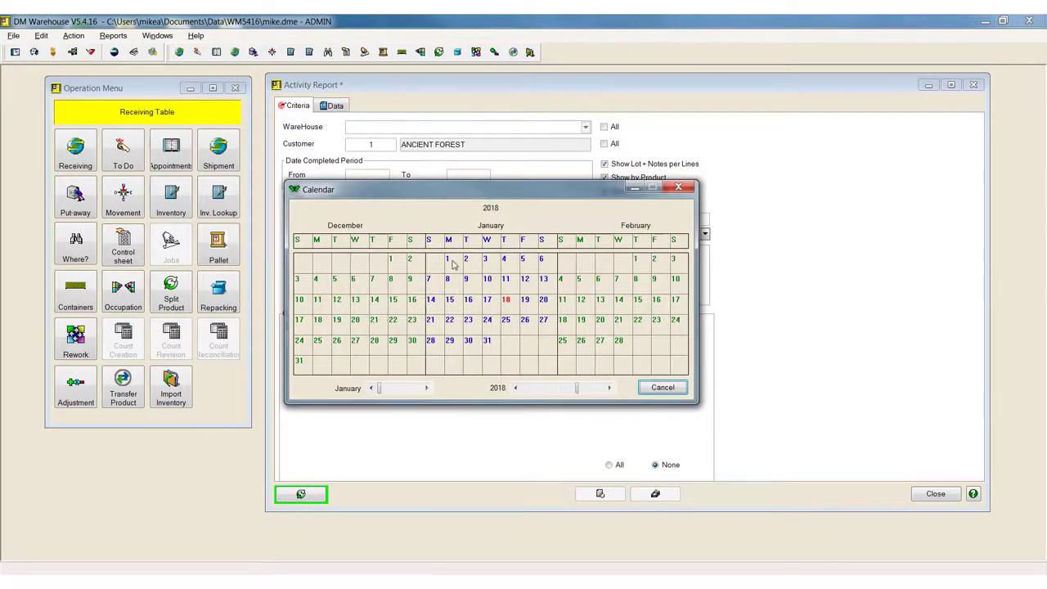
left_click(449, 260)
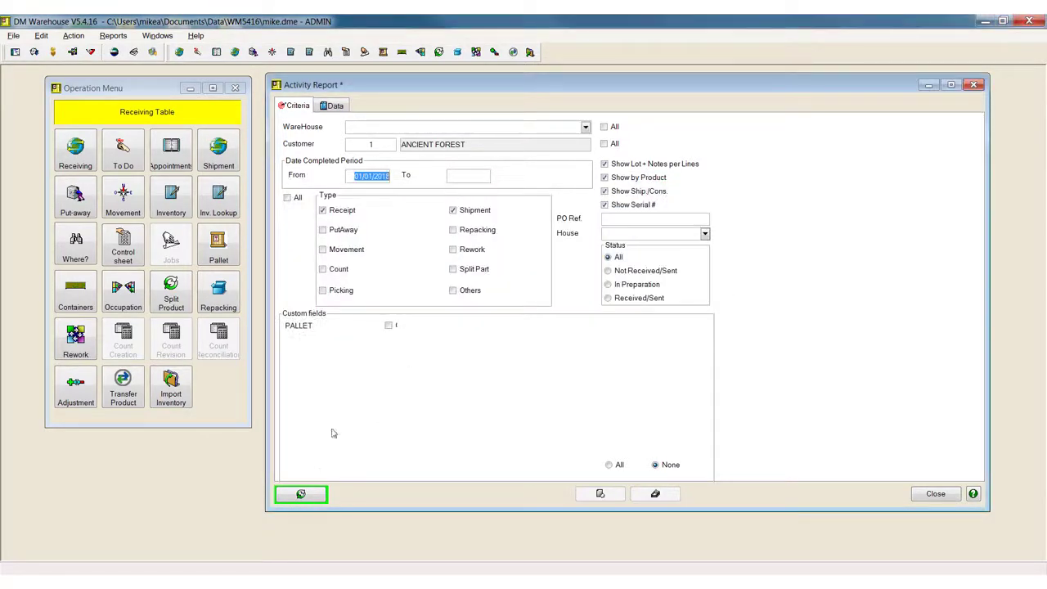
left_click(301, 495)
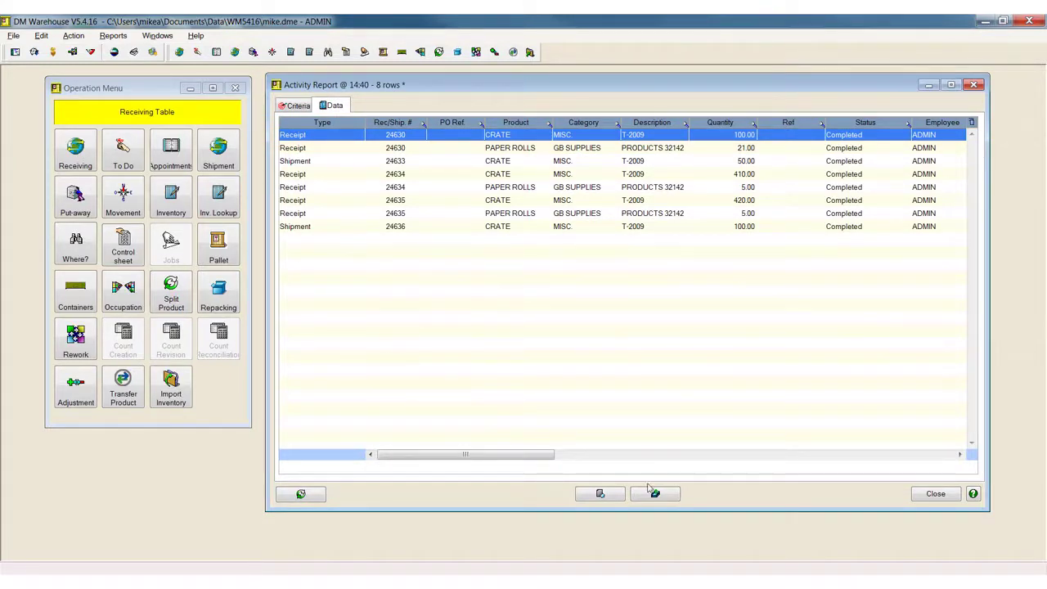
Preview the printable activity report of receipts and shipments, and close it
left_click(596, 498)
left_click(625, 551)
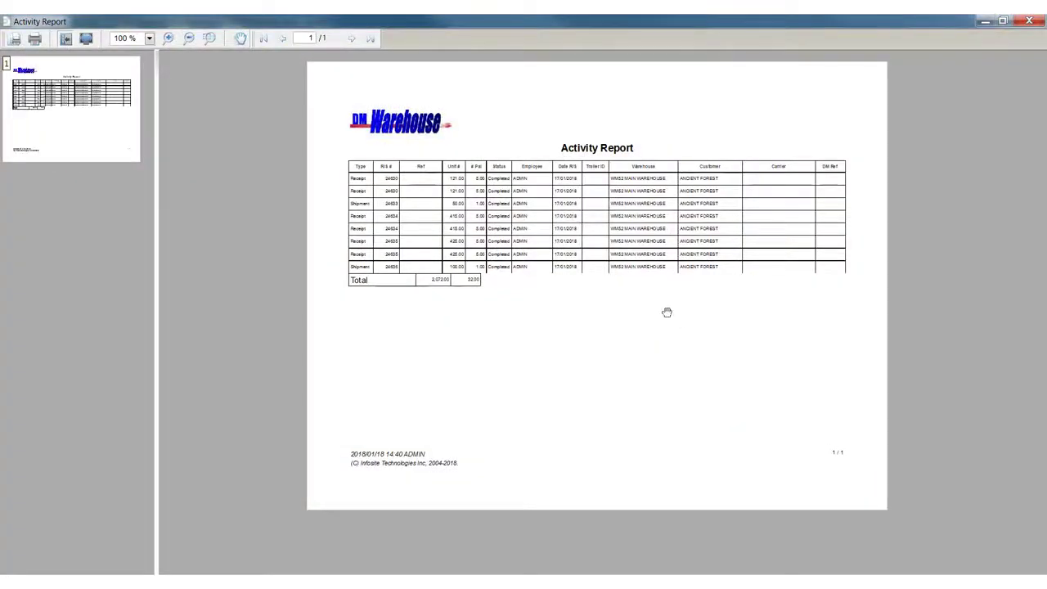
left_click(1028, 22)
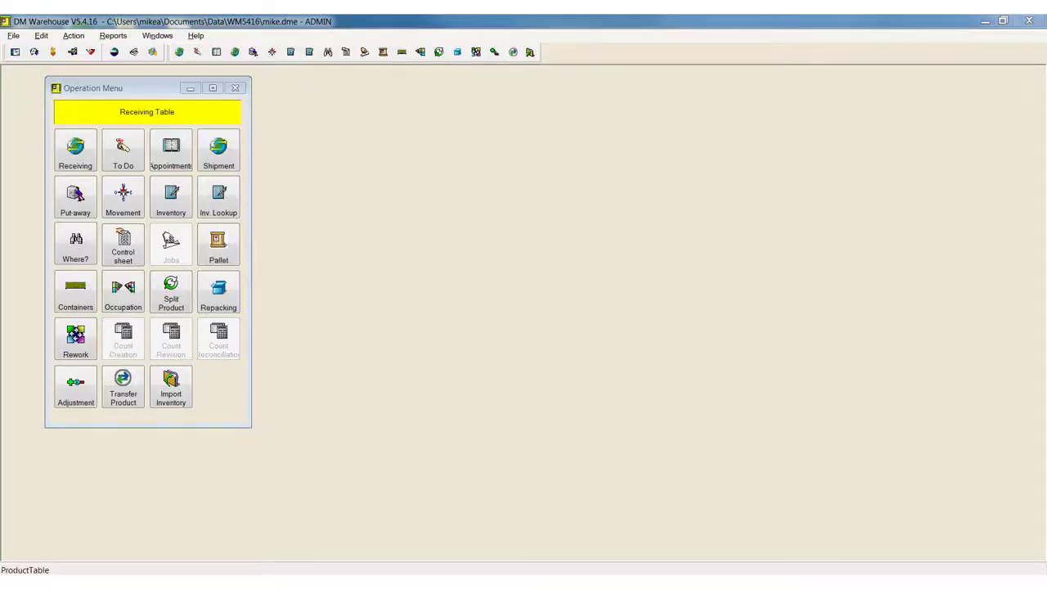
Open the PER PRODUCT REPACK CHARGE service from the A/R service table
left_click(73, 52)
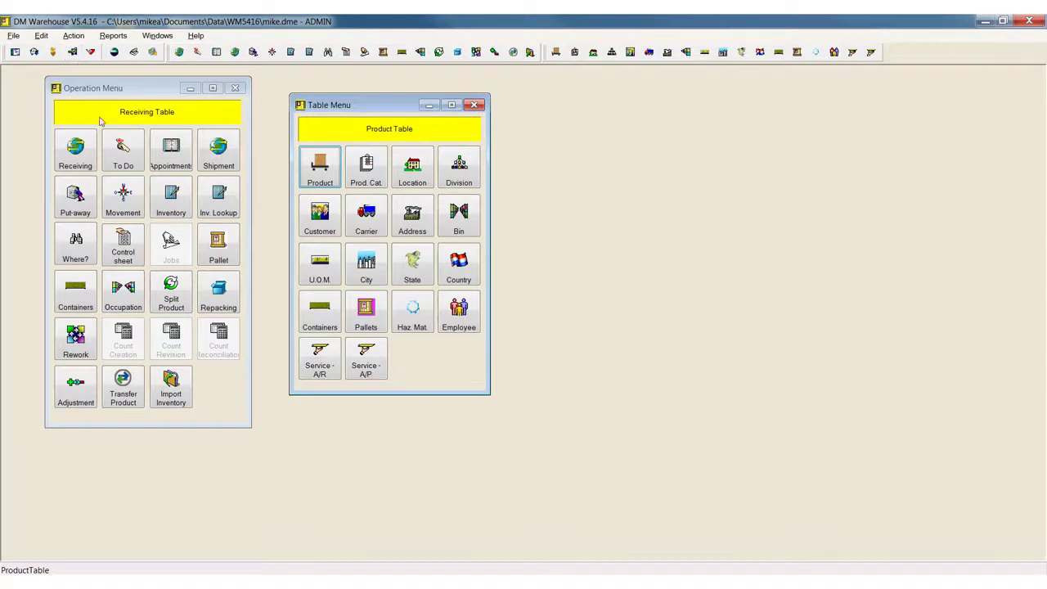
left_click(319, 366)
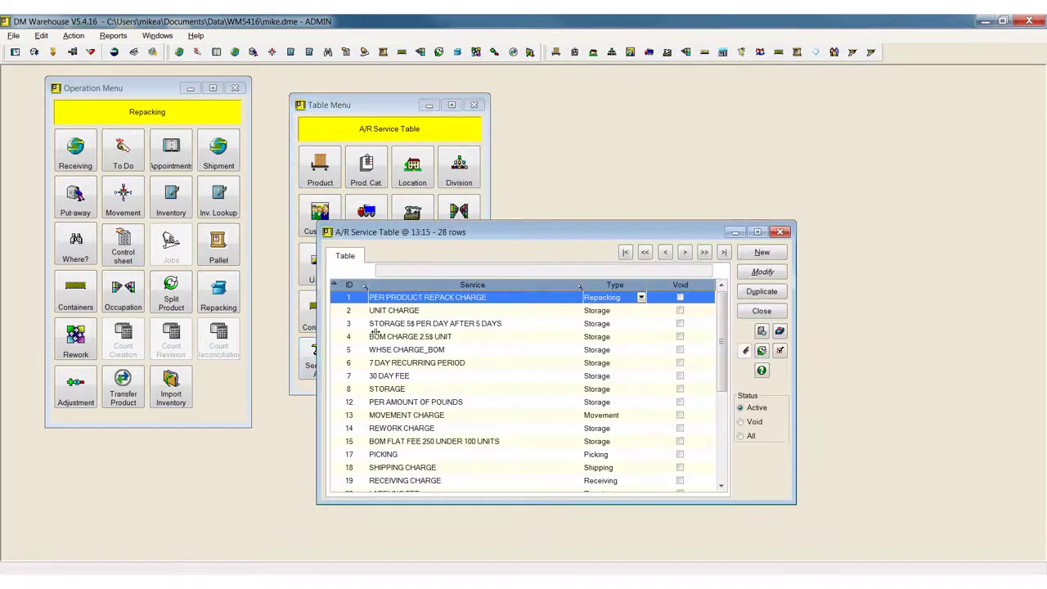
double_click(439, 299)
left_click(340, 196)
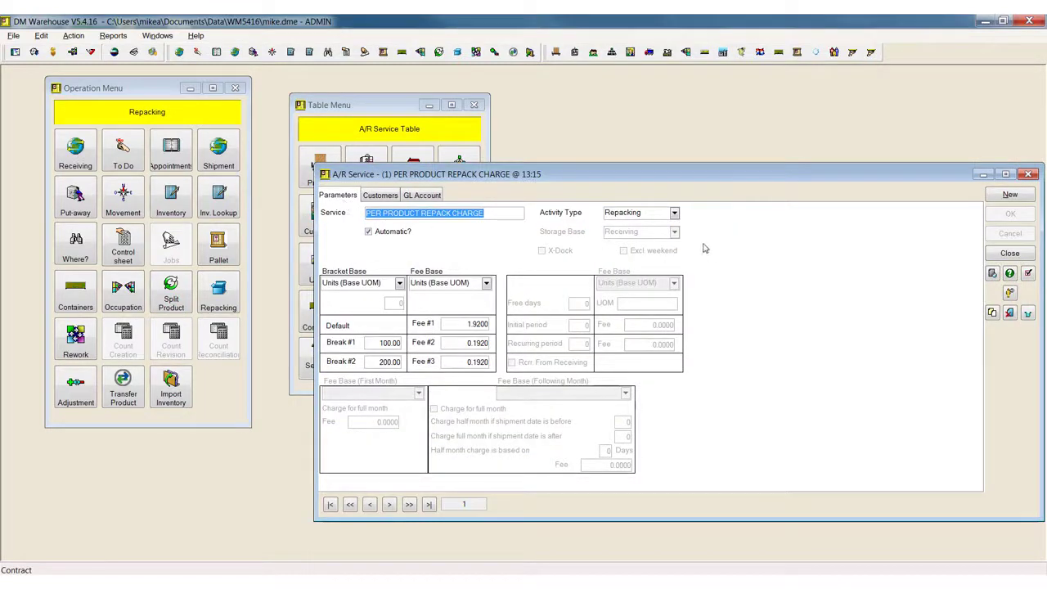
Examine the repack charge's available activity types, quantity breaks, fees and fee base options
left_click(674, 213)
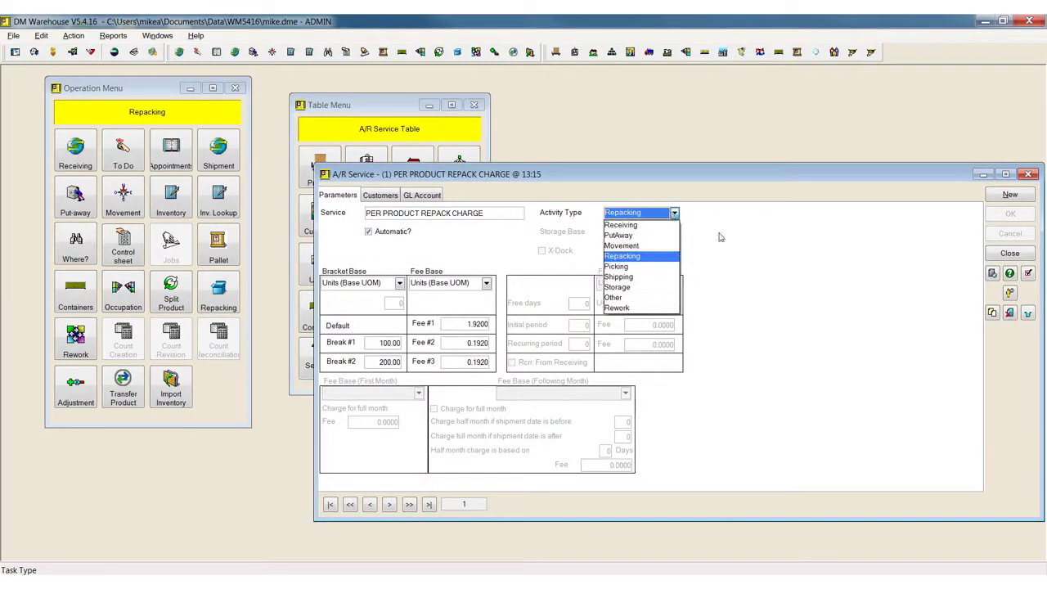
left_click(770, 251)
left_click(377, 344)
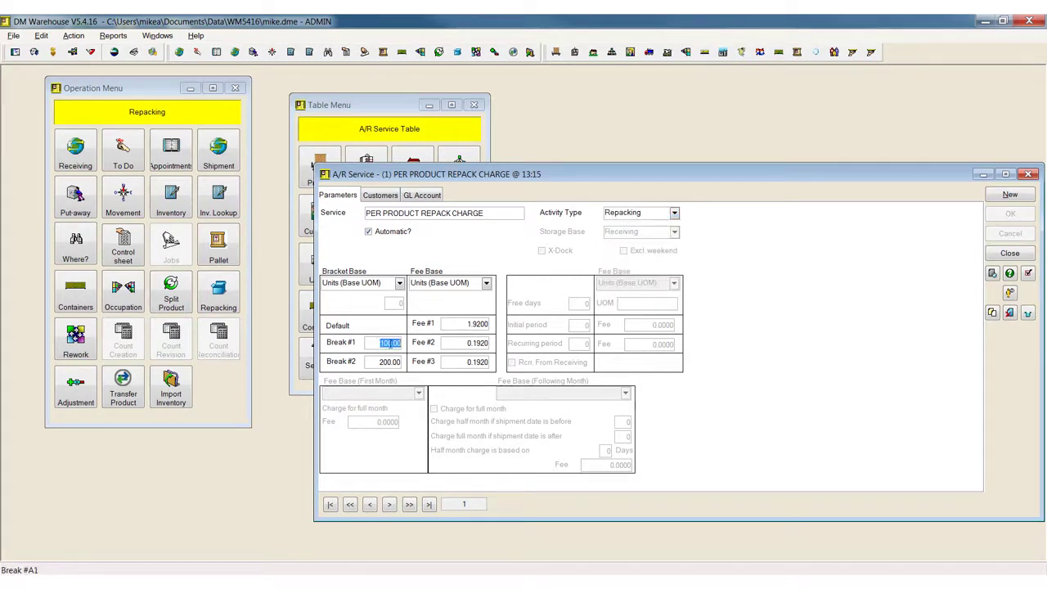
left_click(472, 324)
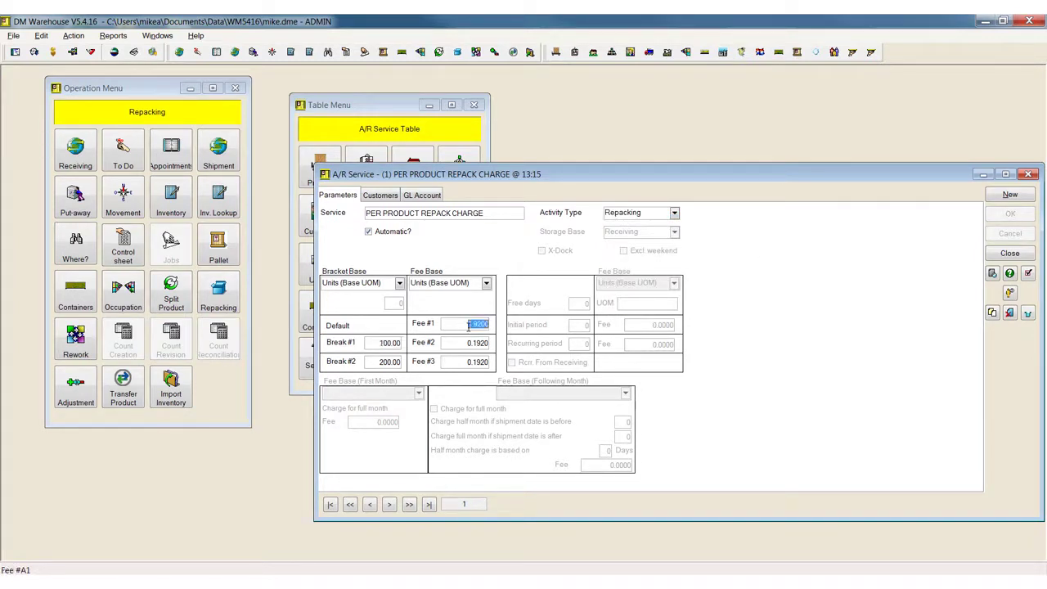
left_click(487, 283)
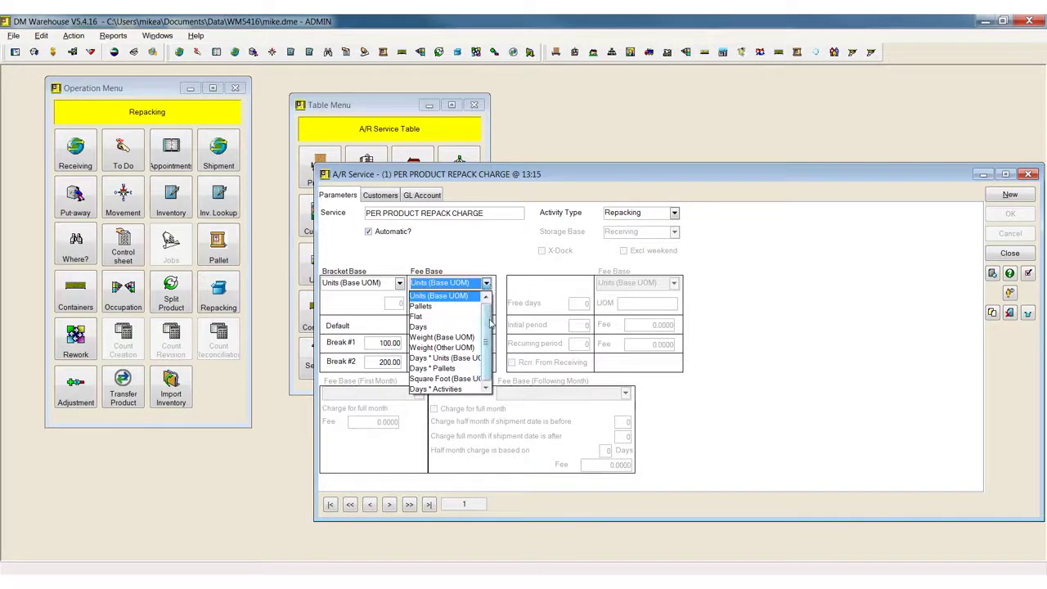
left_click_drag(491, 325, 487, 347)
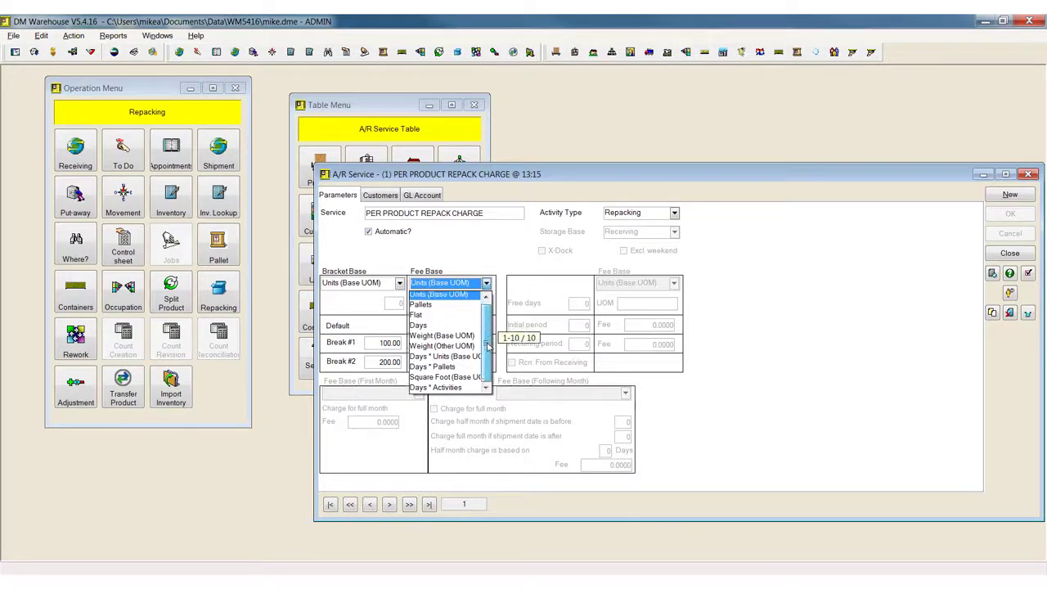
left_click(520, 240)
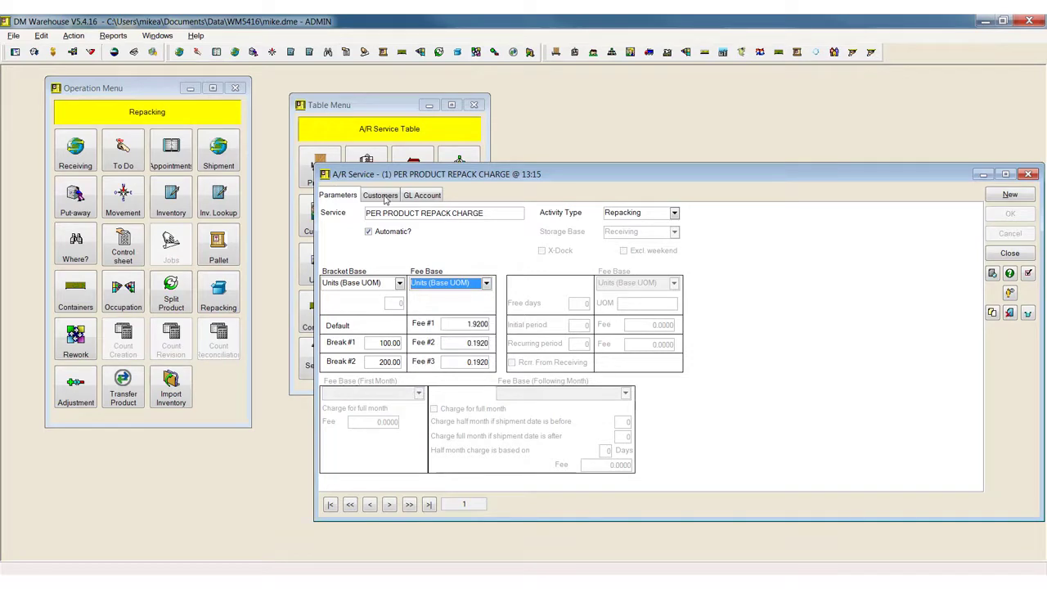
Review the customer-specific breaks and fees of the repack charge across all columns, and close the service
left_click(381, 196)
left_click(350, 272)
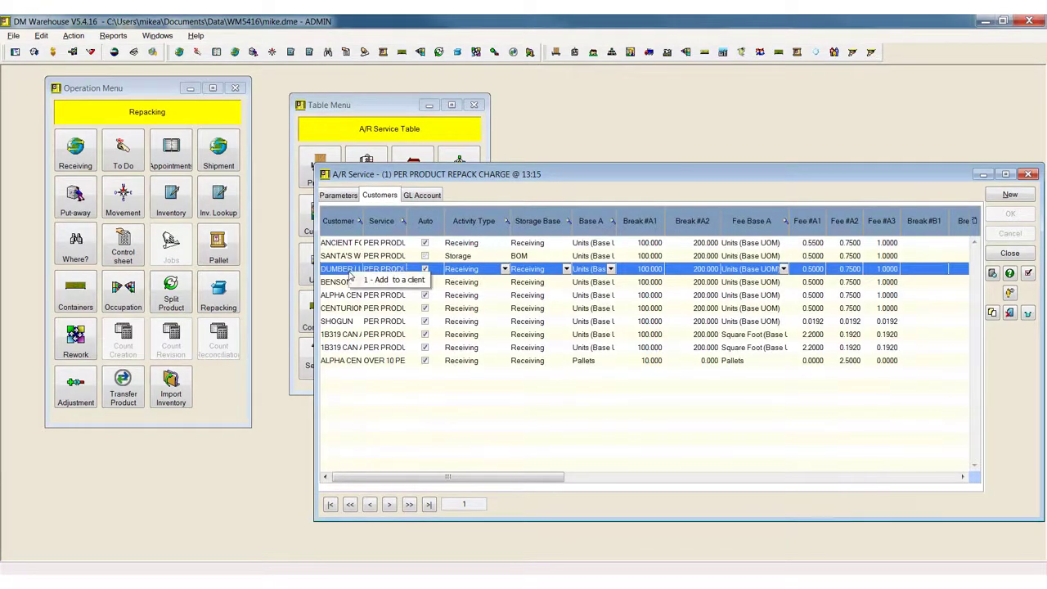
left_click(649, 276)
key("Tab")
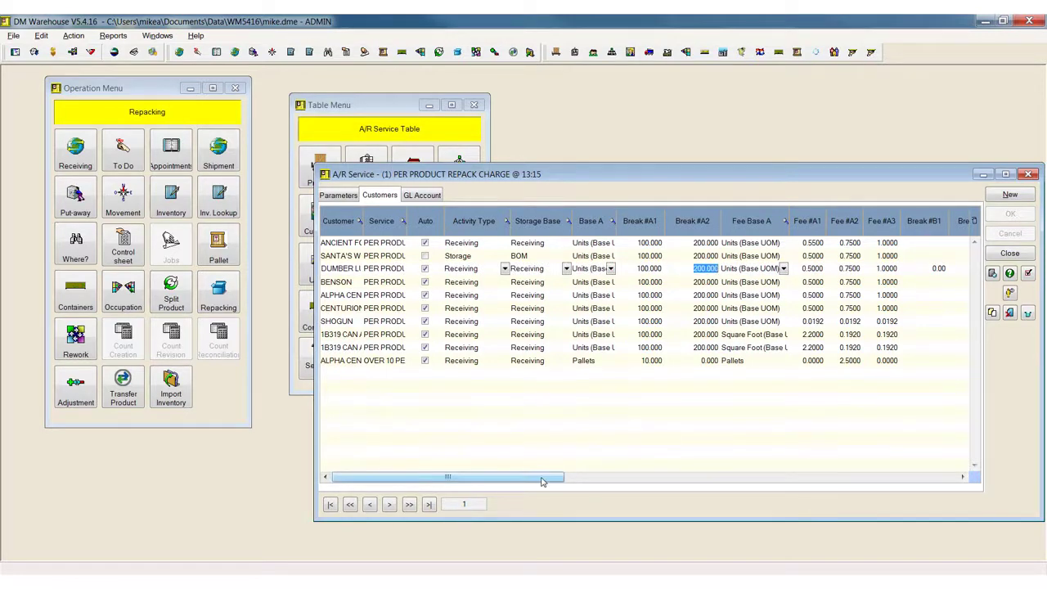
left_click_drag(541, 481, 903, 477)
left_click(1009, 253)
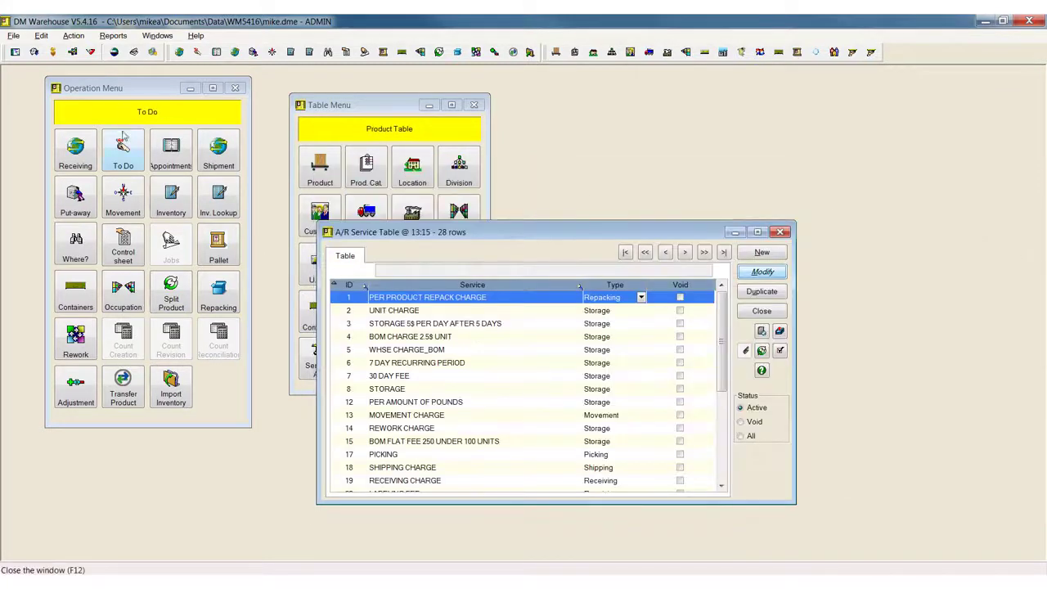
Open the latest ANCIENT FOREST invoice from the billing vouchers and inspect its billing period
left_click(53, 52)
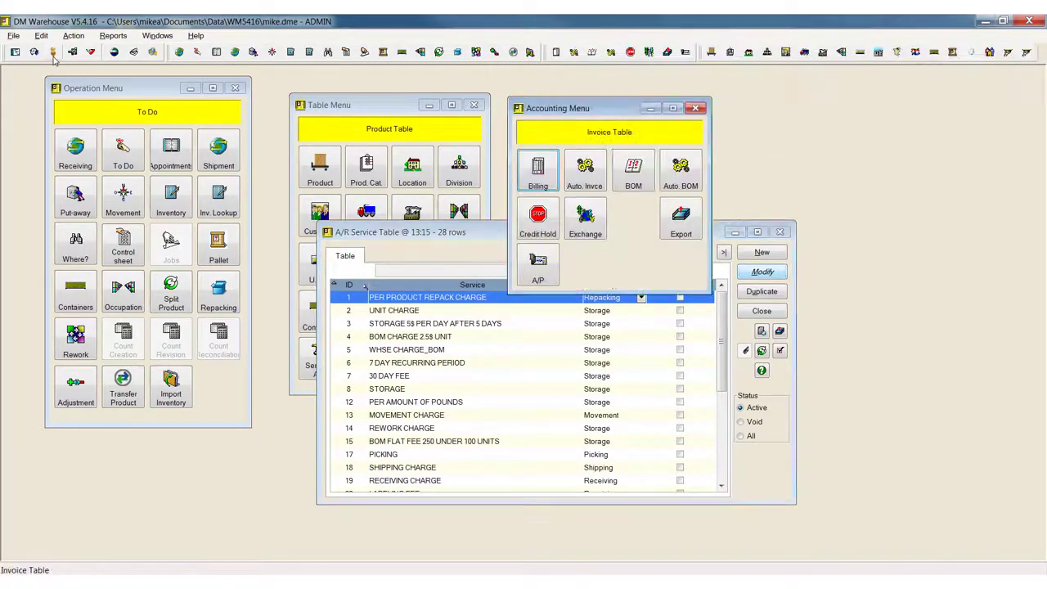
left_click(539, 169)
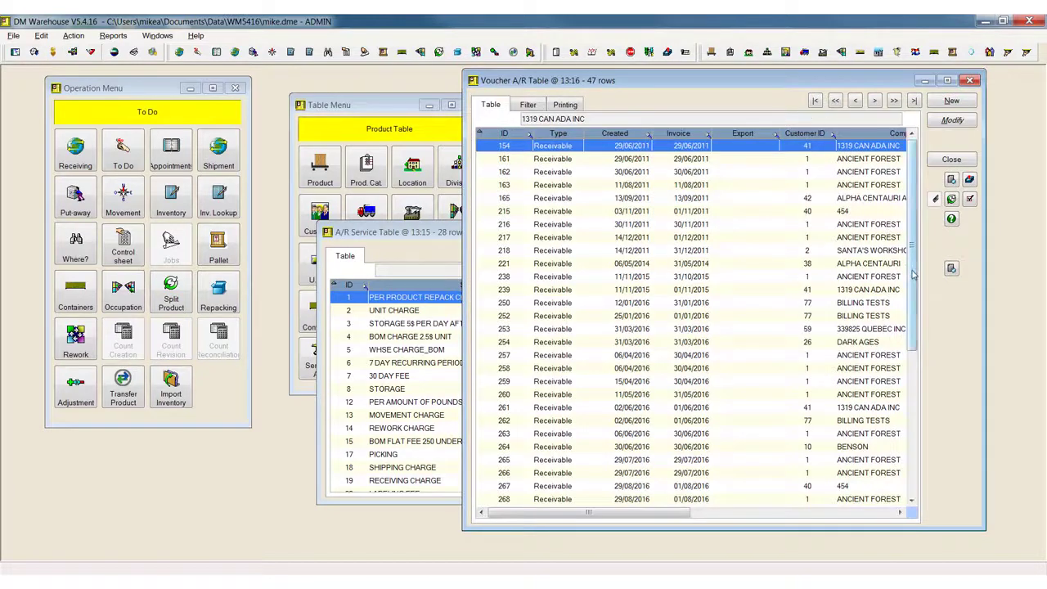
left_click_drag(913, 275, 941, 441)
double_click(642, 500)
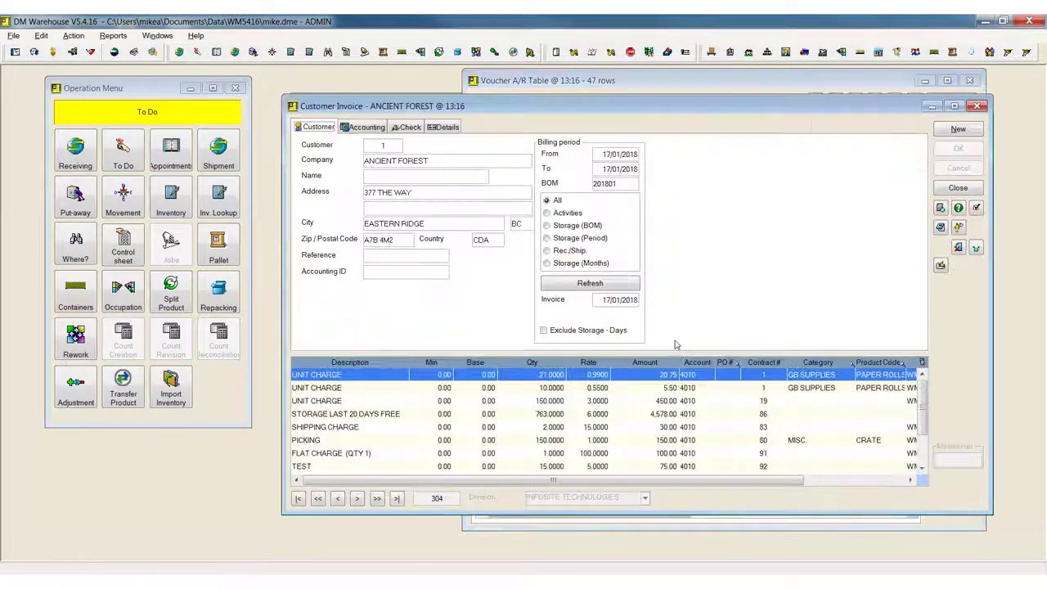
left_click(619, 154)
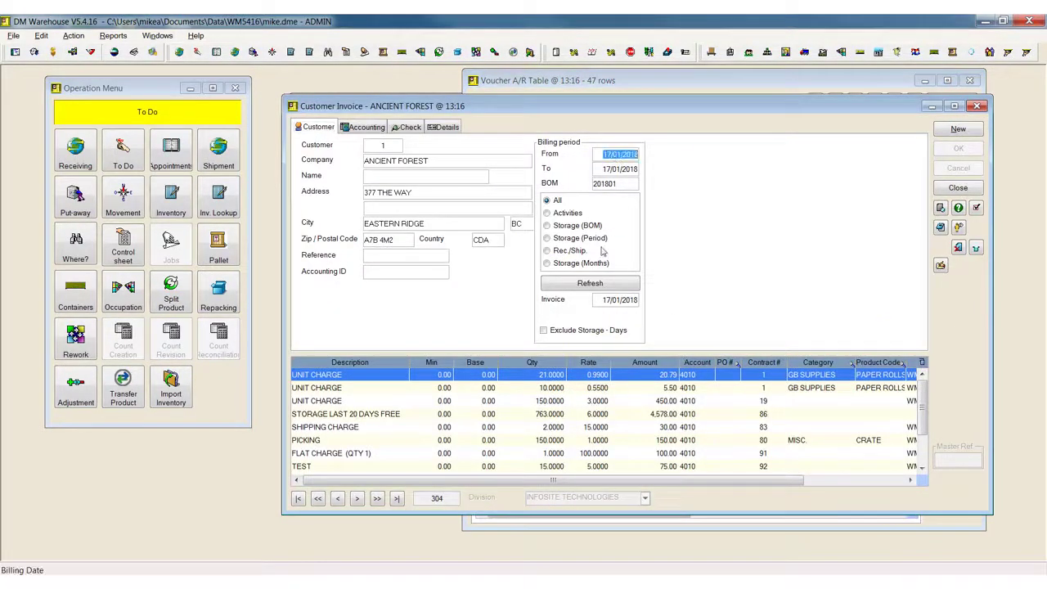
Refresh the ANCIENT FOREST invoice's charge lines and preview the invoice details report, closing the preview when reviewed
left_click(579, 286)
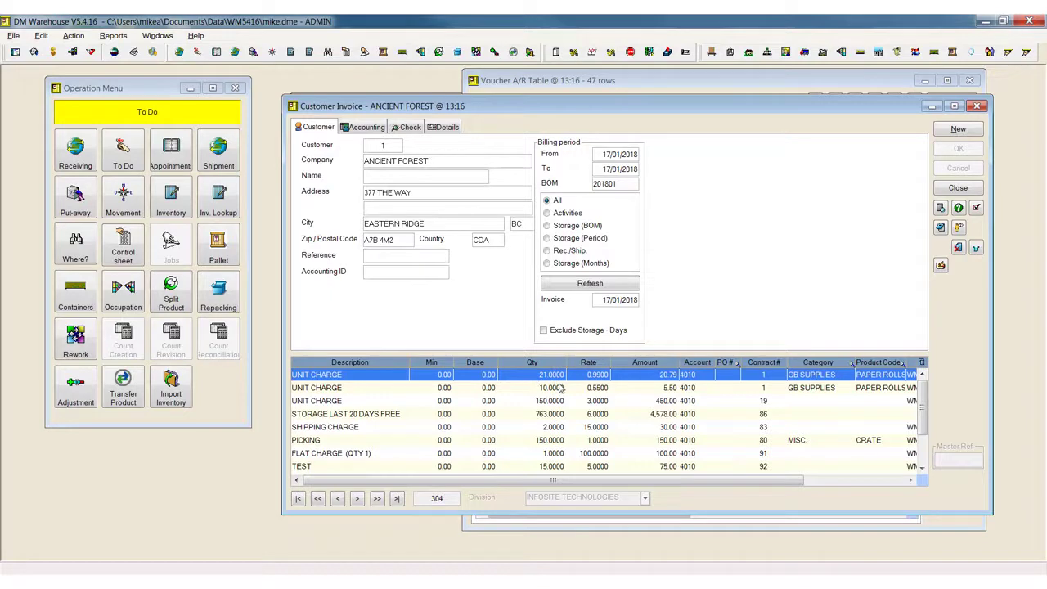
left_click(654, 415)
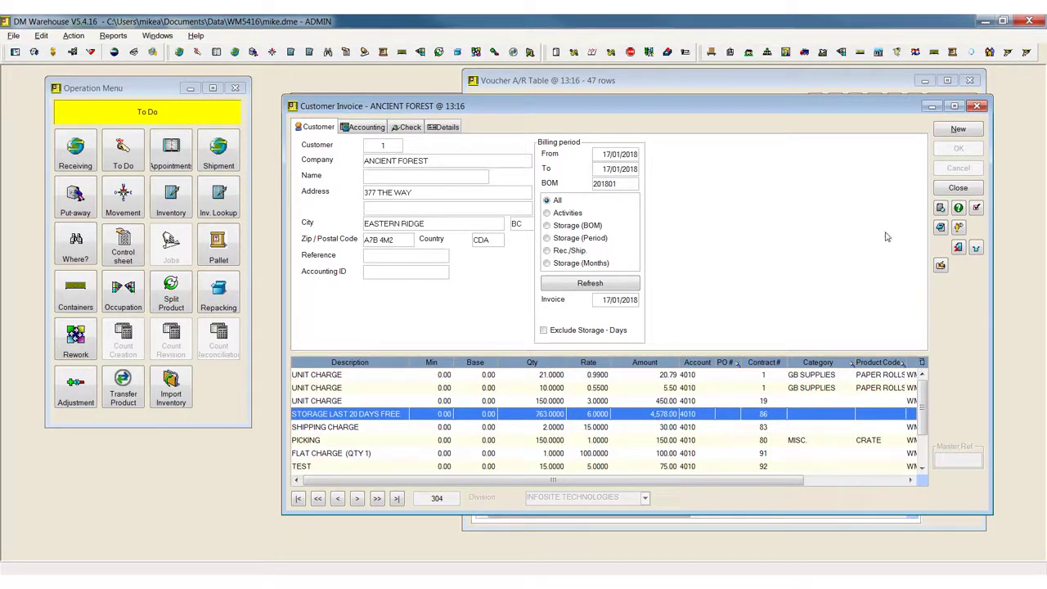
left_click(941, 210)
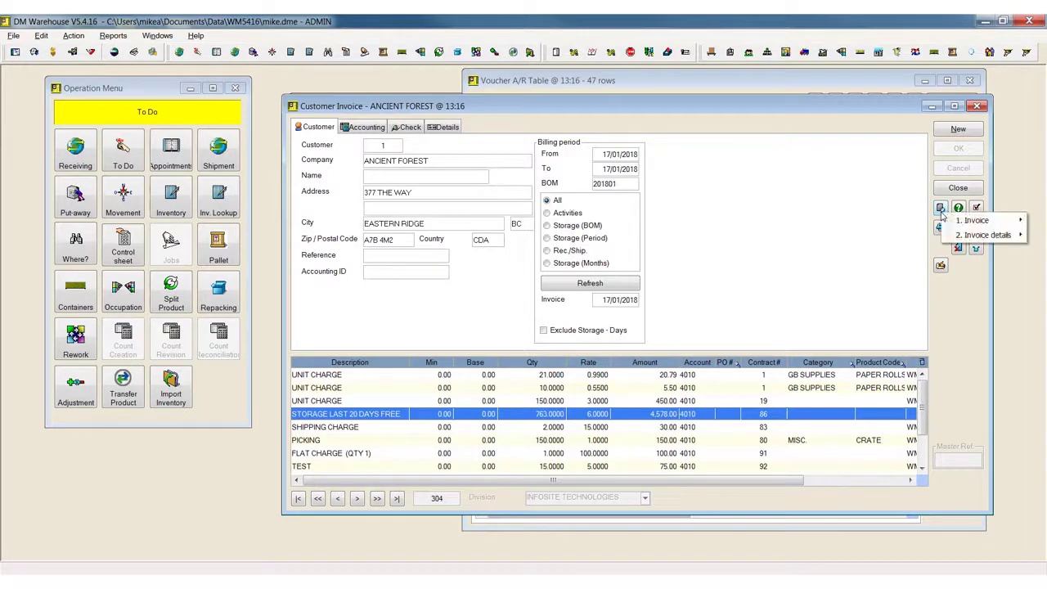
mouse_move(976, 221)
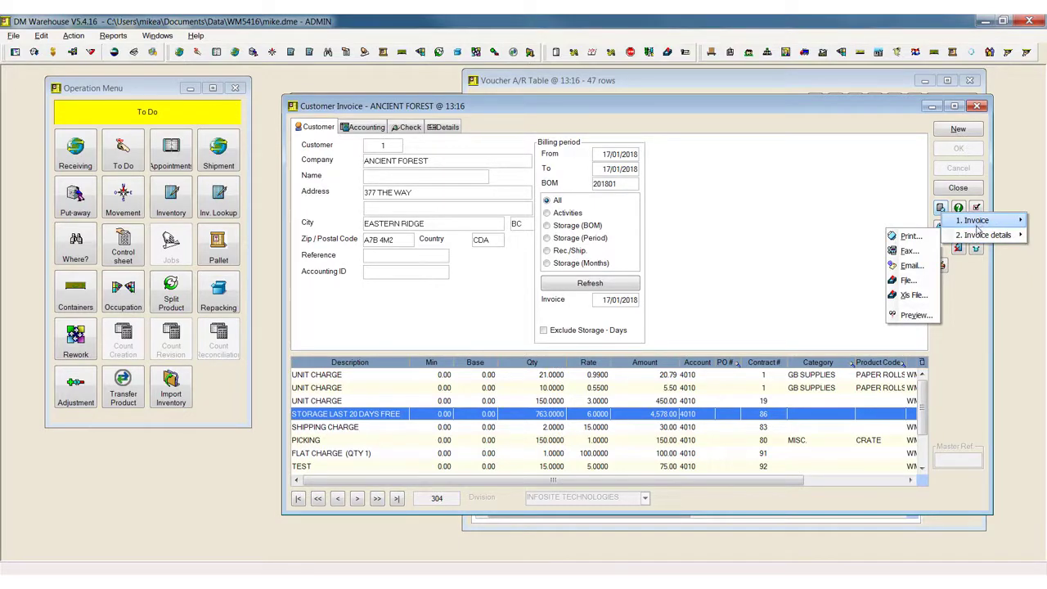
left_click(913, 315)
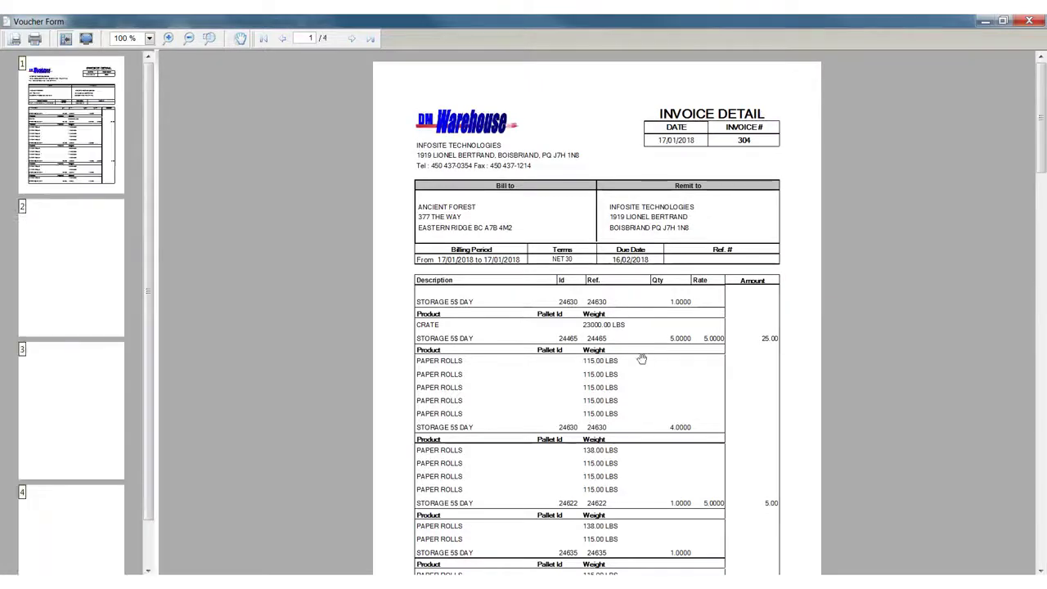
left_click(1029, 20)
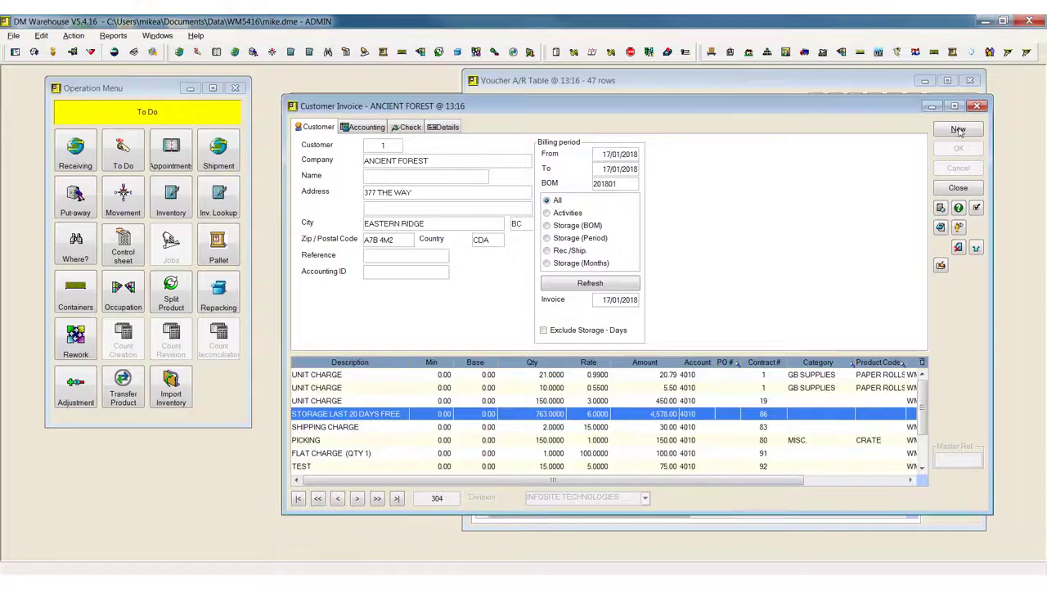
Preview the ANCIENT FOREST summary invoice, and close the preview, the customer invoice and the voucher A/R table
left_click(940, 207)
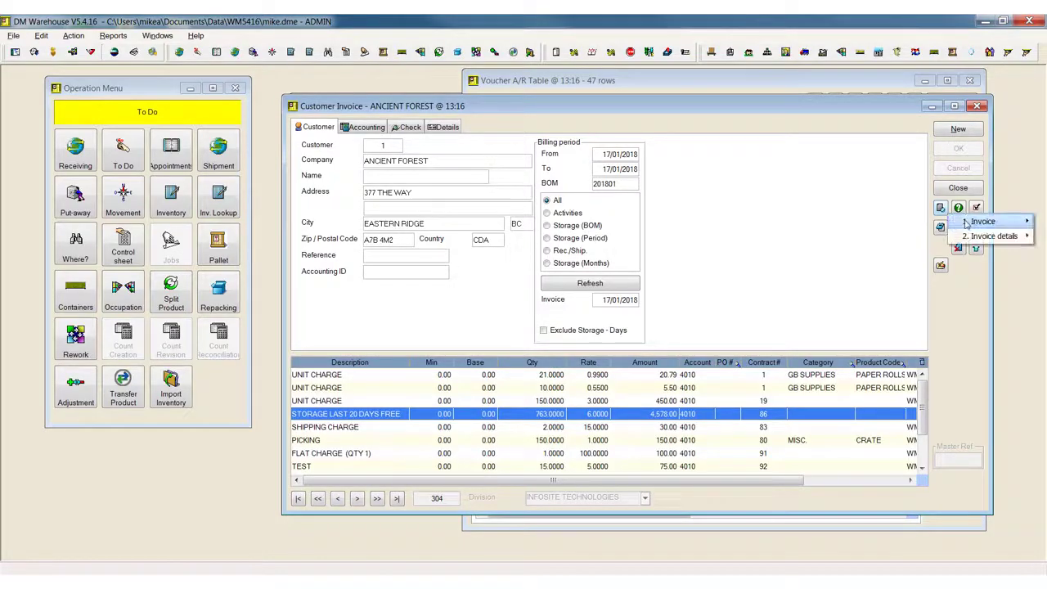
mouse_move(977, 222)
left_click(919, 301)
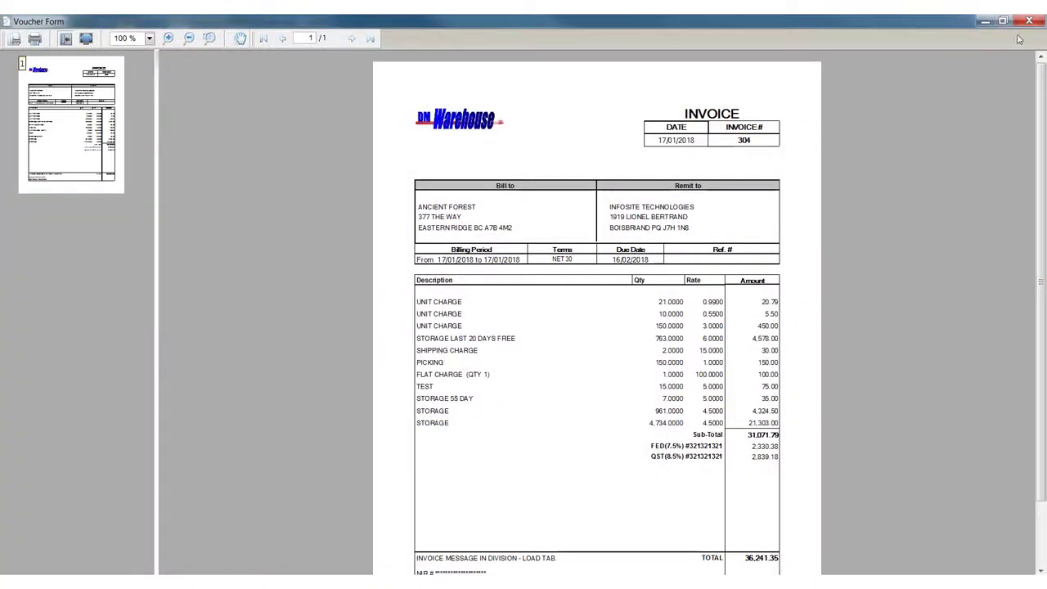
left_click(1029, 20)
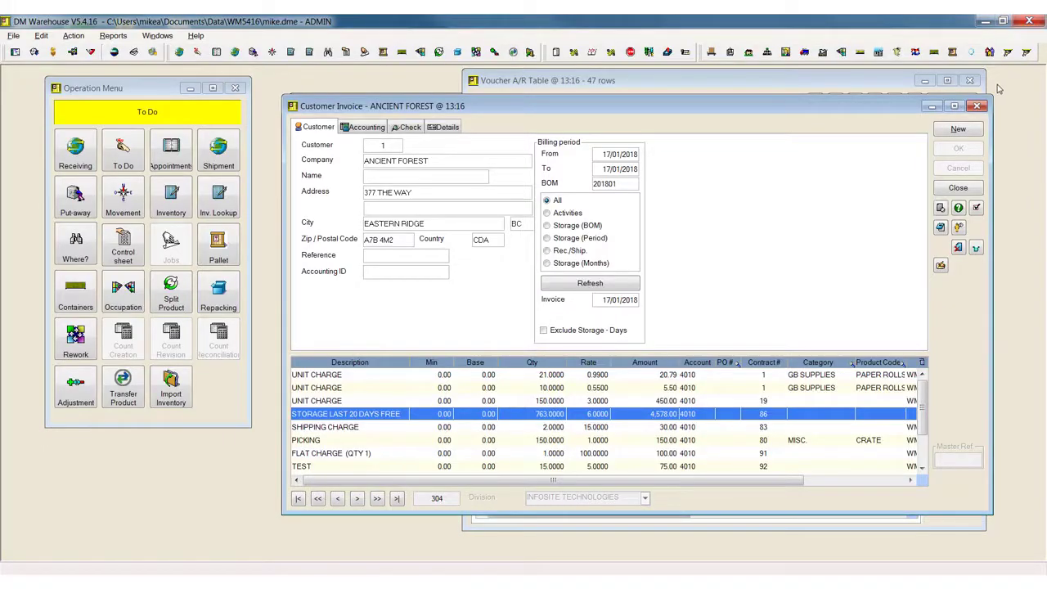
left_click(970, 187)
left_click(969, 80)
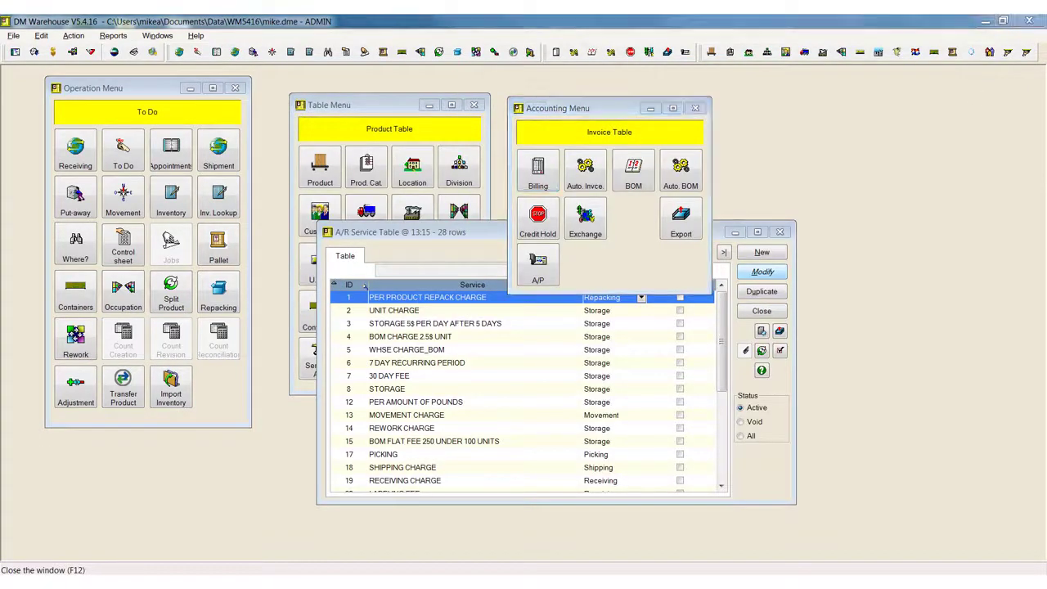